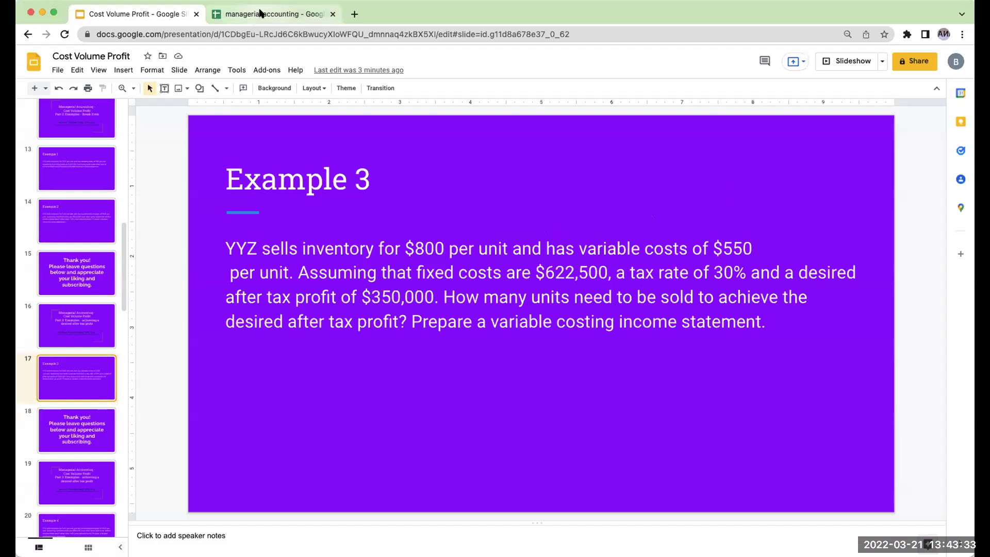
# - Switch to the managerial accounting spreadsheet and bring up the YYZ problem on the Copy of cvp sheet
pyautogui.click(260, 11)
pyautogui.scroll(-1, 460, 301)
pyautogui.scroll(1, 460, 302)
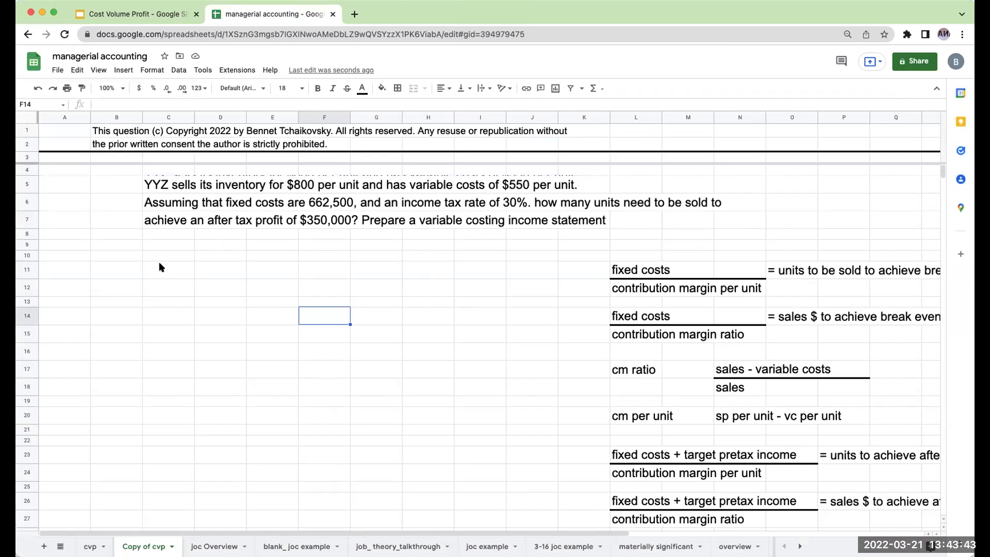
# - Examine the formula for units to achieve after-tax profit in row 23, including its numerator and denominator
pyautogui.click(648, 455)
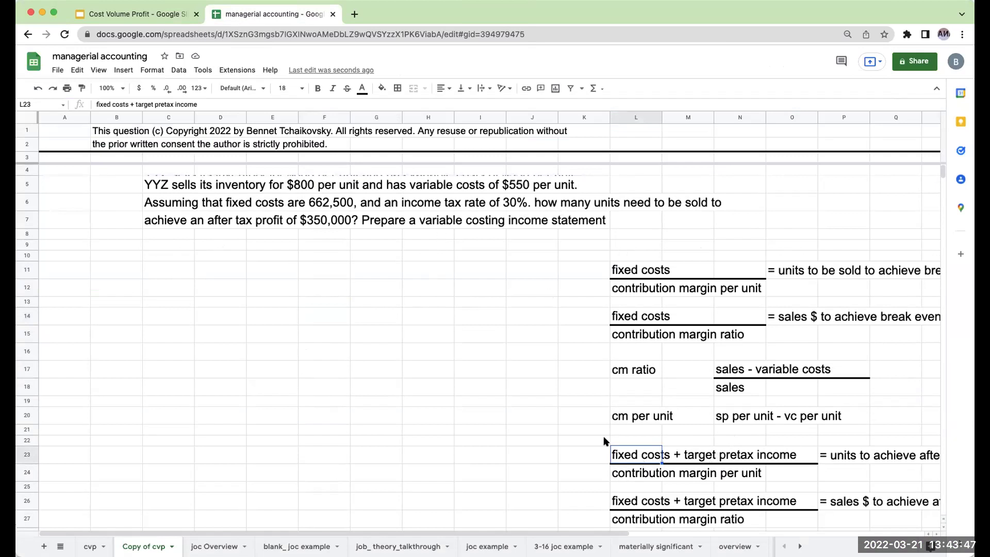
pyautogui.click(676, 470)
pyautogui.press('Up')
pyautogui.press('Left')
pyautogui.press('Right')
pyautogui.press('Right')
pyautogui.press('Right')
pyautogui.press('Right')
pyautogui.press('Right')
pyautogui.press('Right')
pyautogui.press('Right')
pyautogui.press('Right')
pyautogui.press('Left')
pyautogui.press('Left')
pyautogui.press('Left')
pyautogui.press('Left')
pyautogui.press('Left')
pyautogui.press('Left')
pyautogui.press('Left')
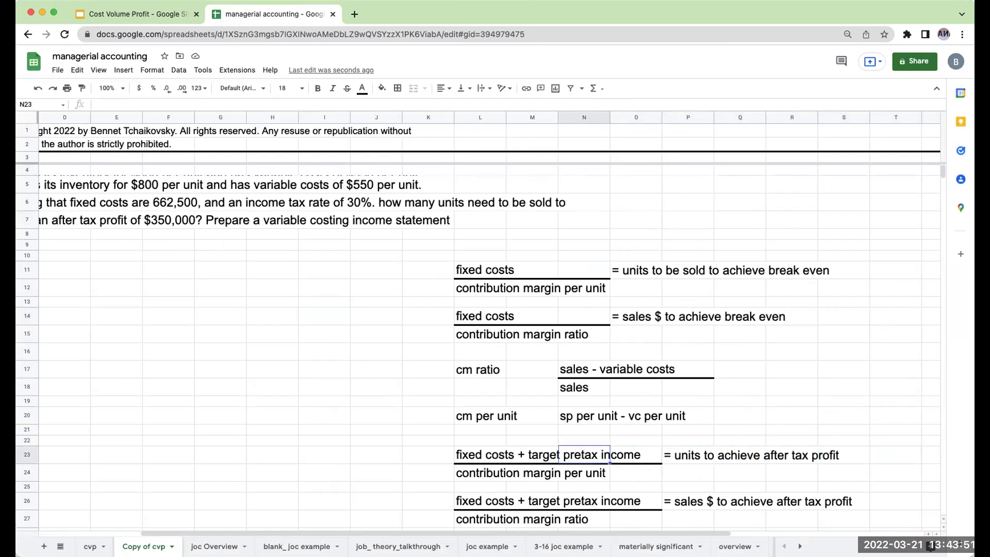
pyautogui.press('Left')
pyautogui.press('Left')
pyautogui.press('Left')
pyautogui.press('Left')
pyautogui.press('Left')
pyautogui.press('Left')
pyautogui.press('Left')
pyautogui.press('Left')
pyautogui.press('Left')
pyautogui.press('Left')
pyautogui.press('Left')
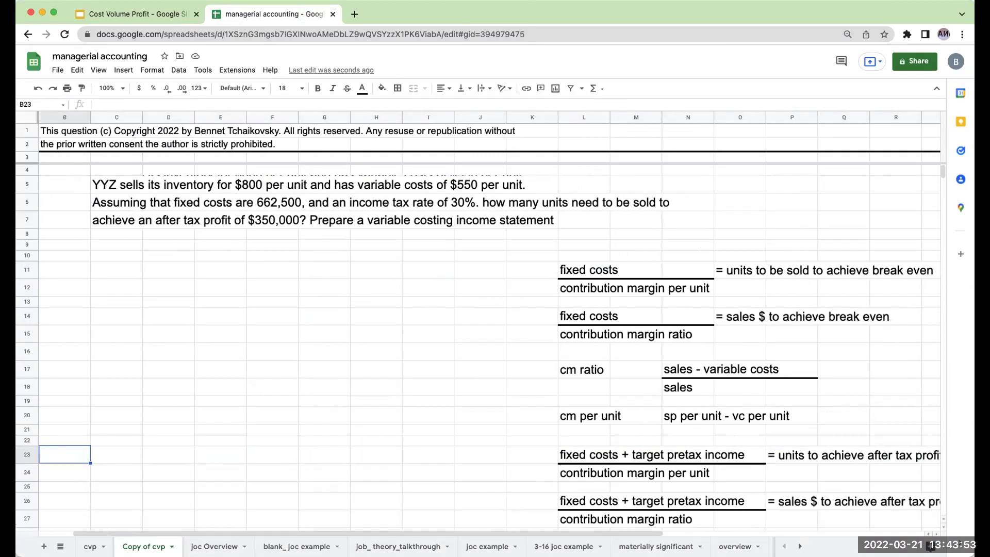
pyautogui.press('Right')
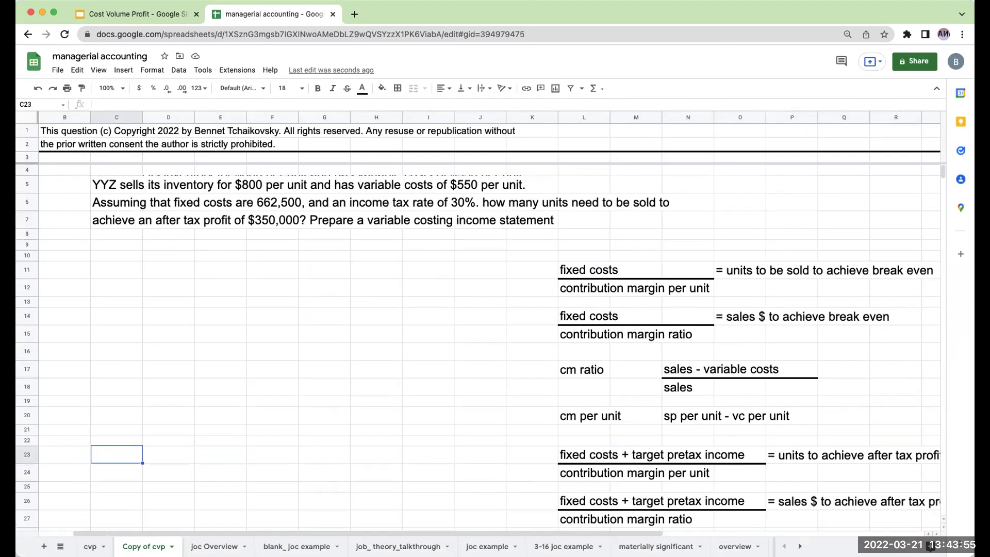
# - Enter the labels "sales", "less: variable costs", "contribution margin" and "less: fixed costs" down column C from C14
pyautogui.click(128, 314)
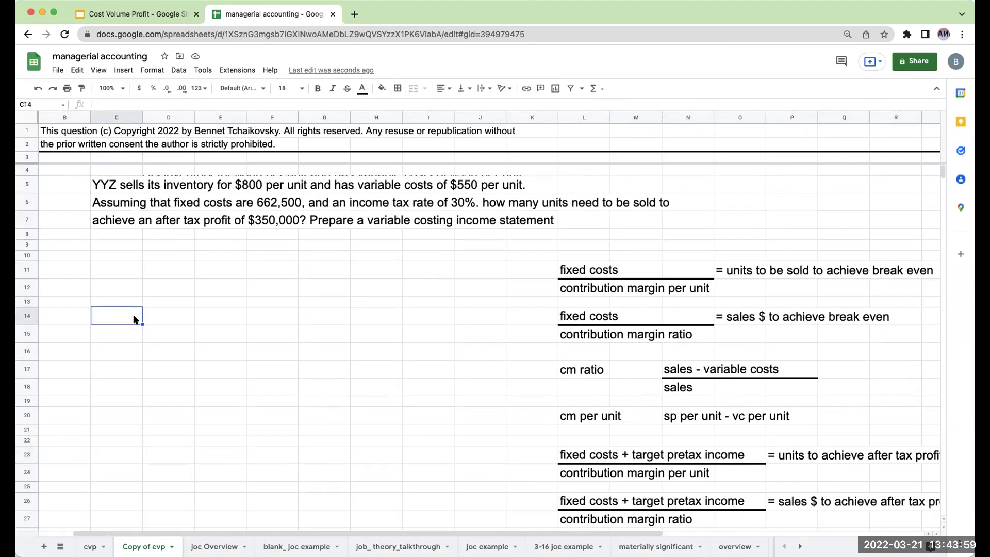
pyautogui.write('sales')
pyautogui.press('Return')
pyautogui.write('less: variable costs')
pyautogui.press('Return')
pyautogui.write('contribution margin')
pyautogui.press('Return')
pyautogui.write('less: fixed costs')
pyautogui.press('Return')
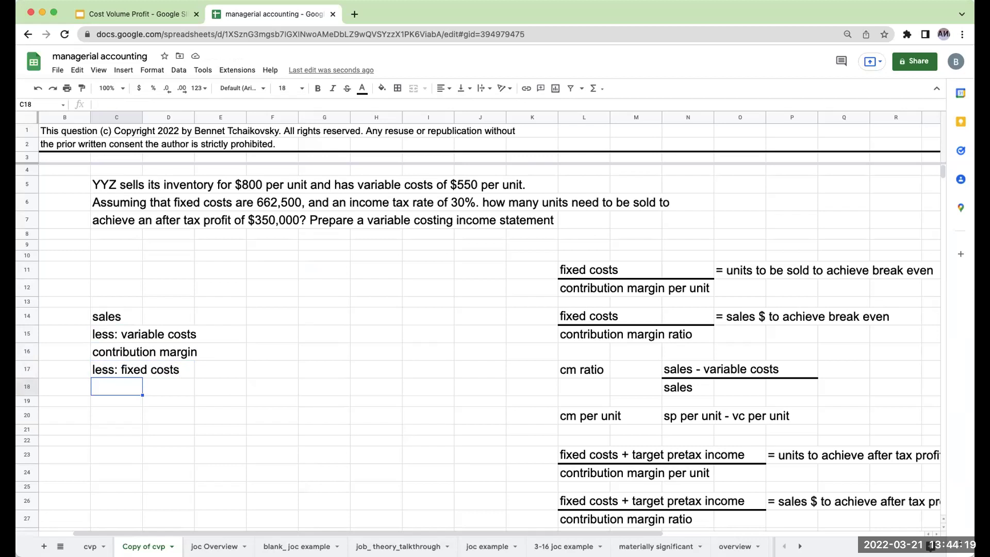
# - Add the labels "net income before income taxes", "less: income tax expense" and "net income after tax" in C18 to C20
pyautogui.write('net income before income taxes')
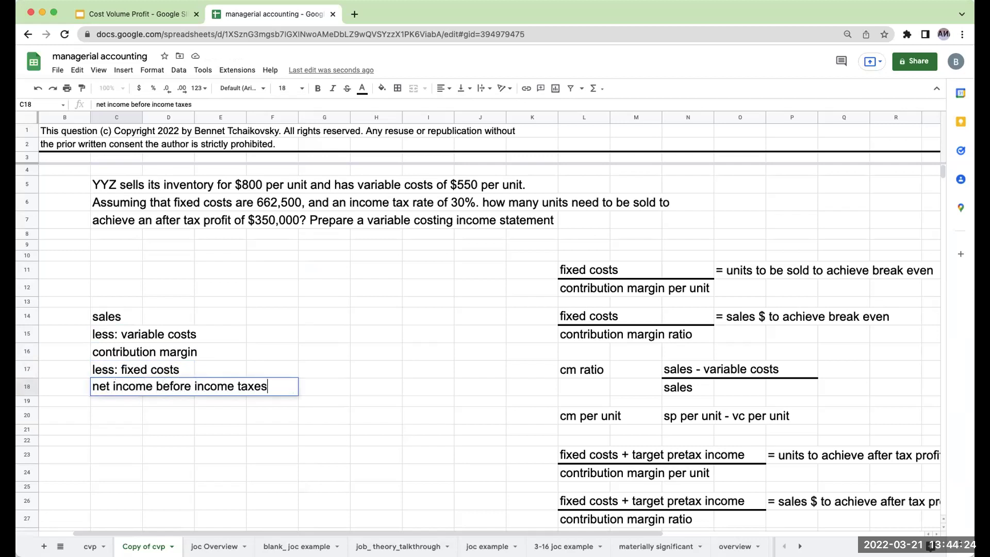
pyautogui.press('Return')
pyautogui.write('less: ')
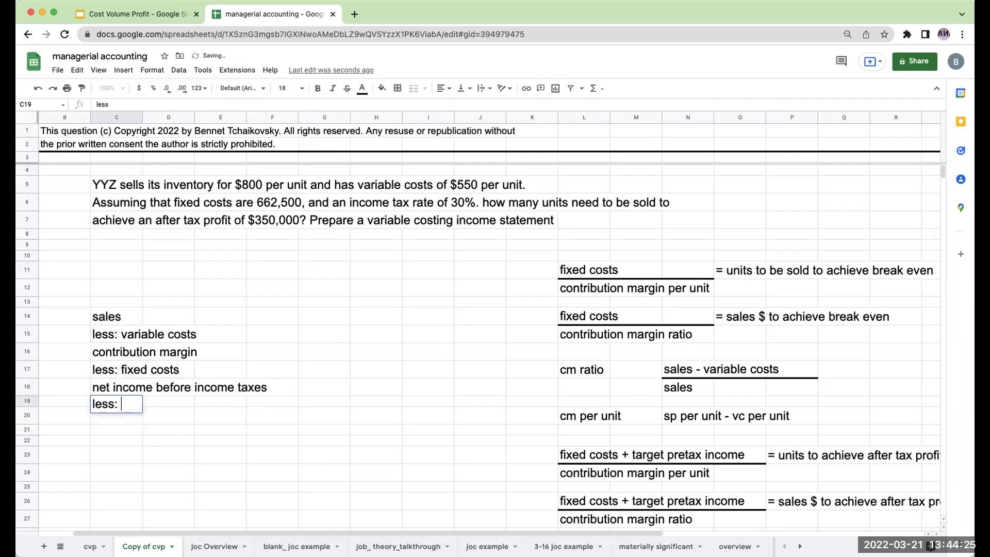
pyautogui.write('income tax expense')
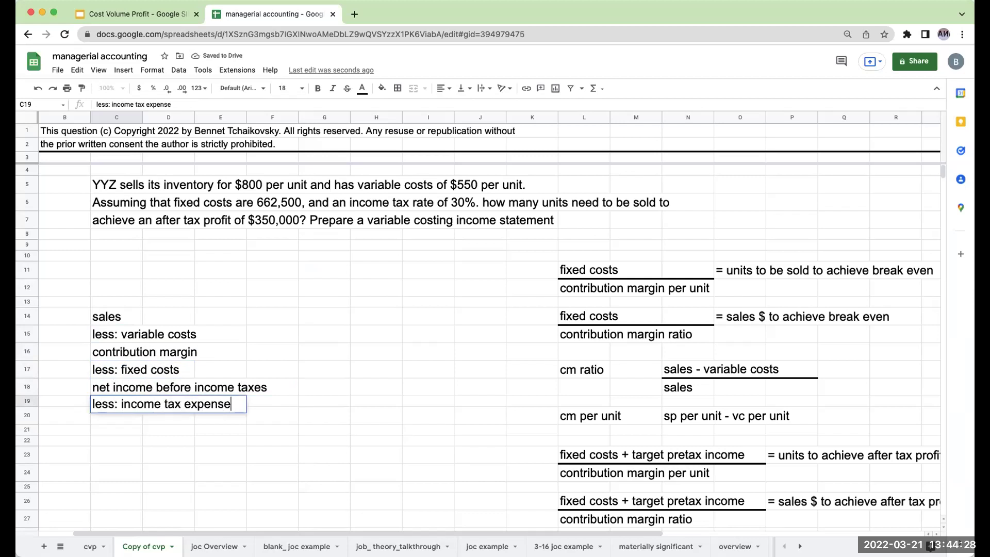
pyautogui.press('Return')
pyautogui.write('net income after tax')
pyautogui.press('Return')
# - Add top borders across columns C to I on the contribution margin, net income before income taxes and net income after tax rows
pyautogui.moveTo(122, 349); pyautogui.dragTo(440, 346)
pyautogui.click(397, 87)
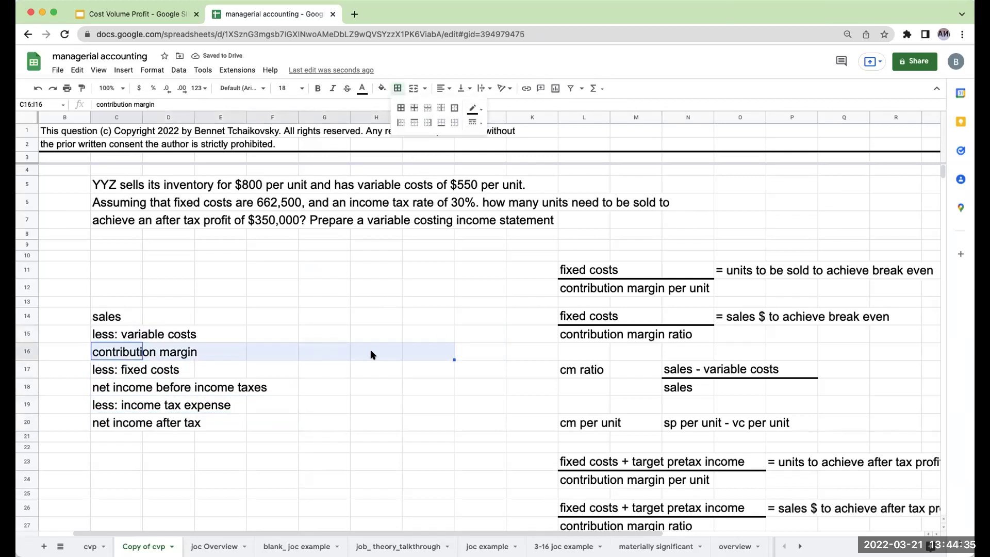
pyautogui.click(412, 120)
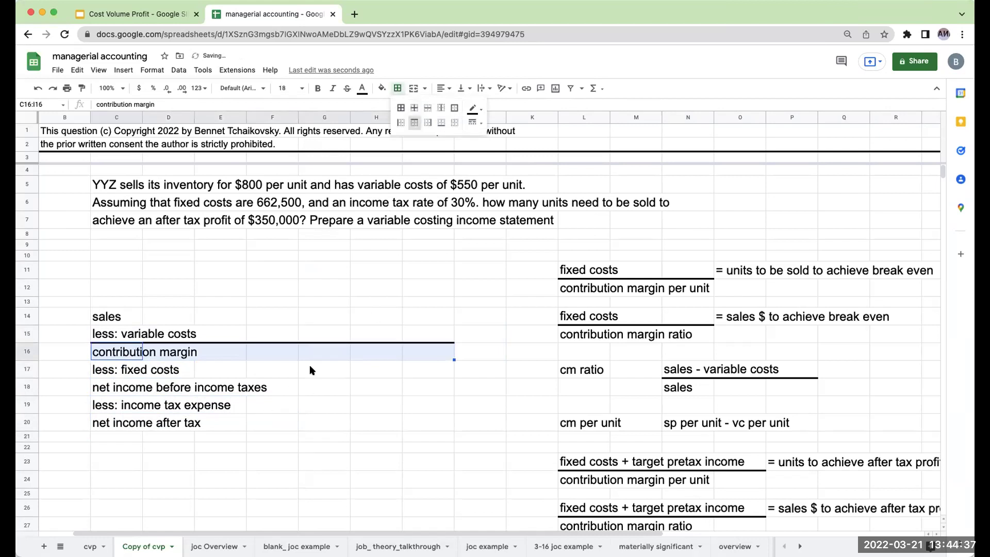
pyautogui.click(310, 364)
pyautogui.moveTo(114, 385); pyautogui.dragTo(403, 382)
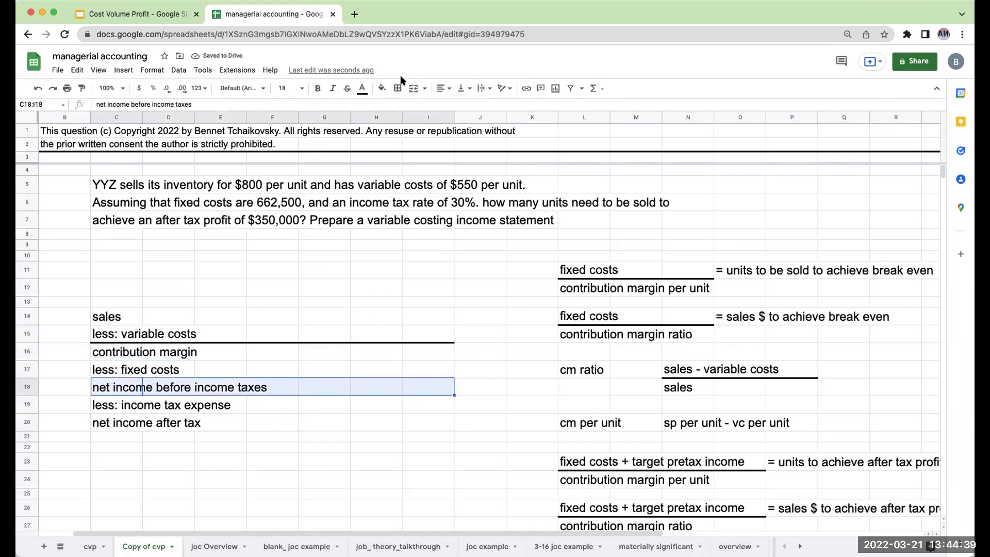
pyautogui.click(397, 88)
pyautogui.click(416, 127)
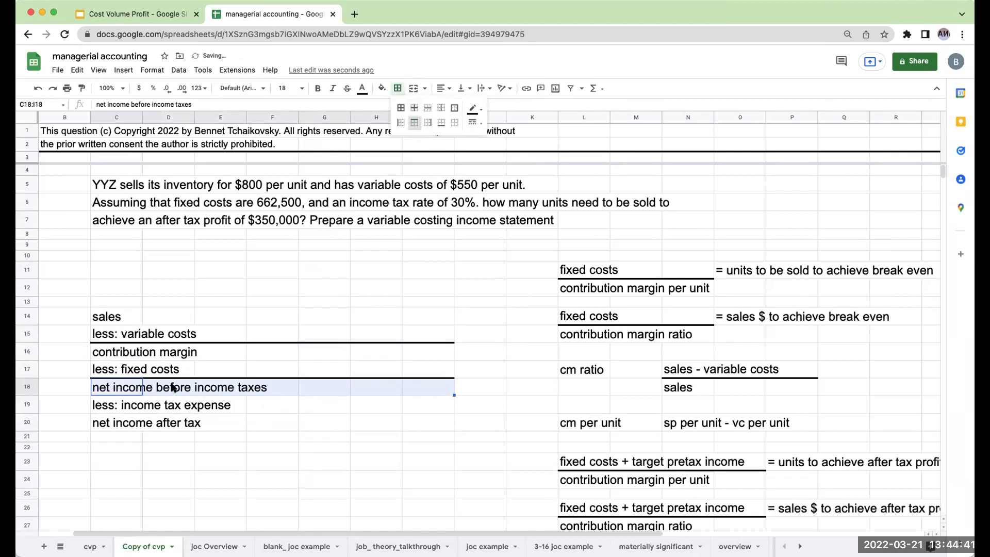
pyautogui.moveTo(131, 421); pyautogui.dragTo(453, 420)
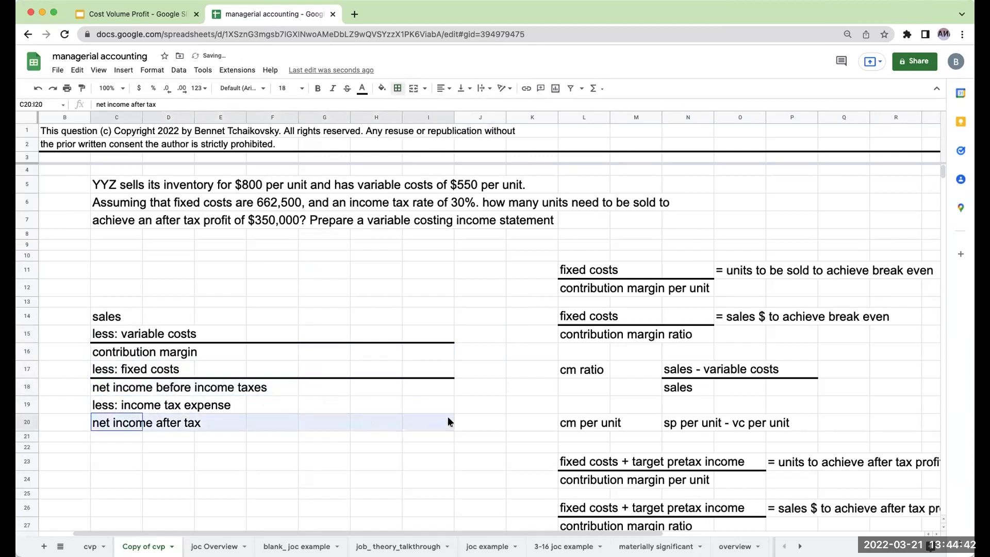
pyautogui.click(397, 87)
pyautogui.click(414, 122)
# - Enter the column headings "units" in F13, "per unit" in G13 and "total" in I13
pyautogui.click(276, 308)
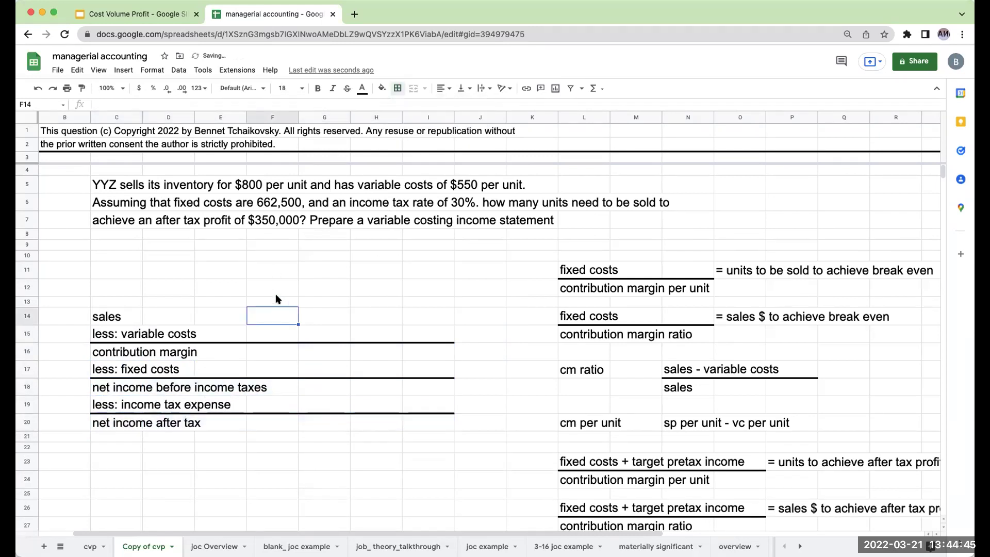
pyautogui.click(276, 294)
pyautogui.press('Down')
pyautogui.write('units')
pyautogui.press('Tab')
pyautogui.write('per unit')
pyautogui.press('Tab')
pyautogui.press('Tab')
pyautogui.press('Tab')
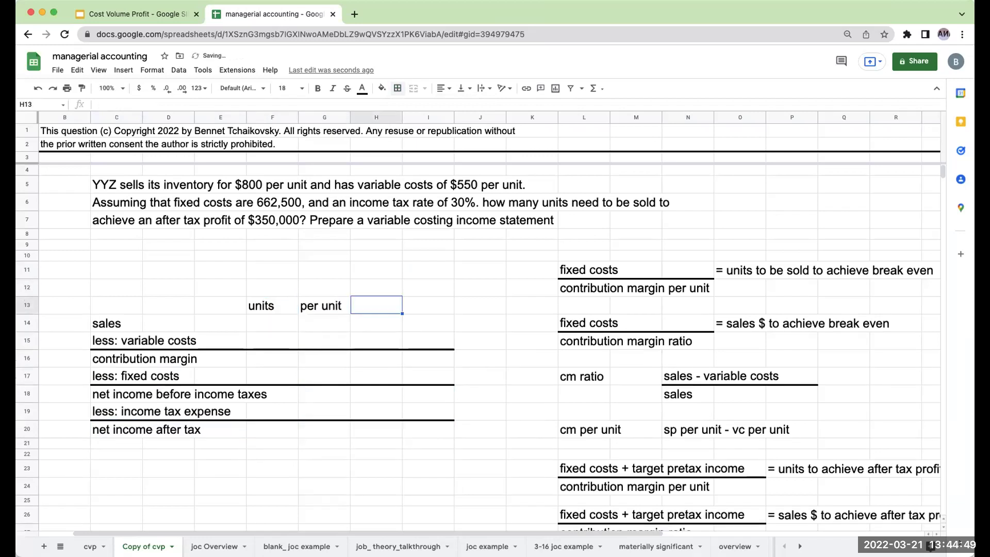
pyautogui.press('Left')
pyautogui.write('total')
pyautogui.press('Return')
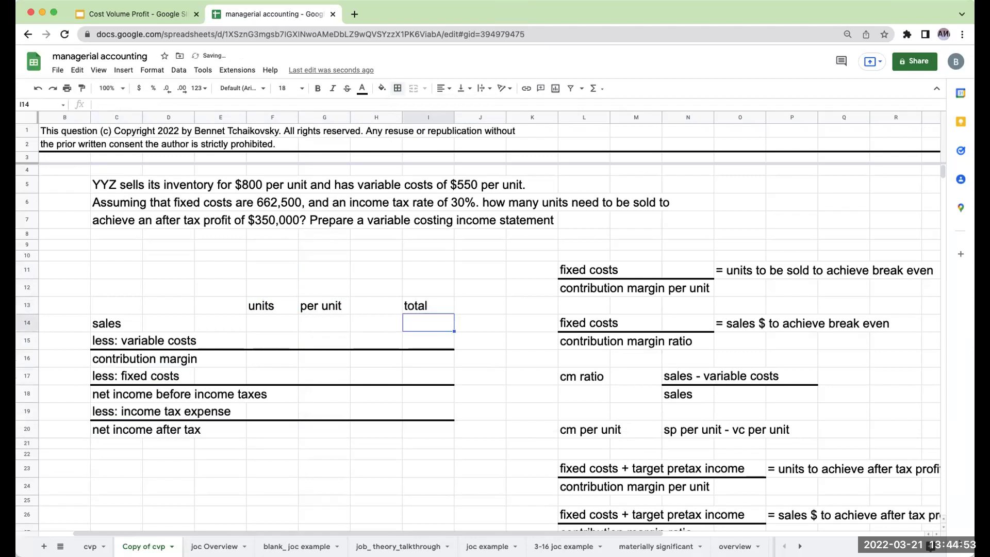
# - Fill in the per-unit amounts: 800 for sales in G14 and 550 for variable costs in G15
pyautogui.press('Left')
pyautogui.press('Left')
pyautogui.press('Down')
pyautogui.press('Up')
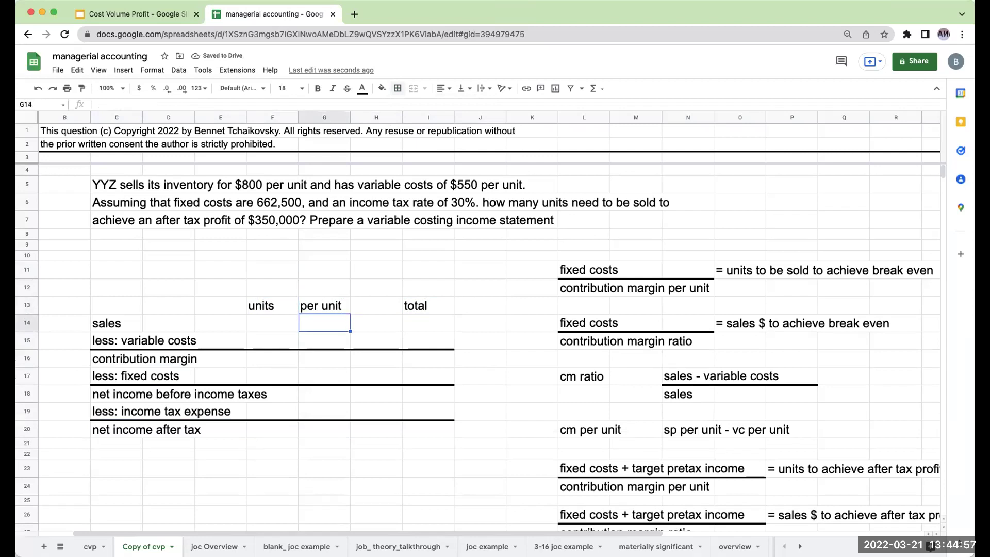
pyautogui.write('800')
pyautogui.press('Return')
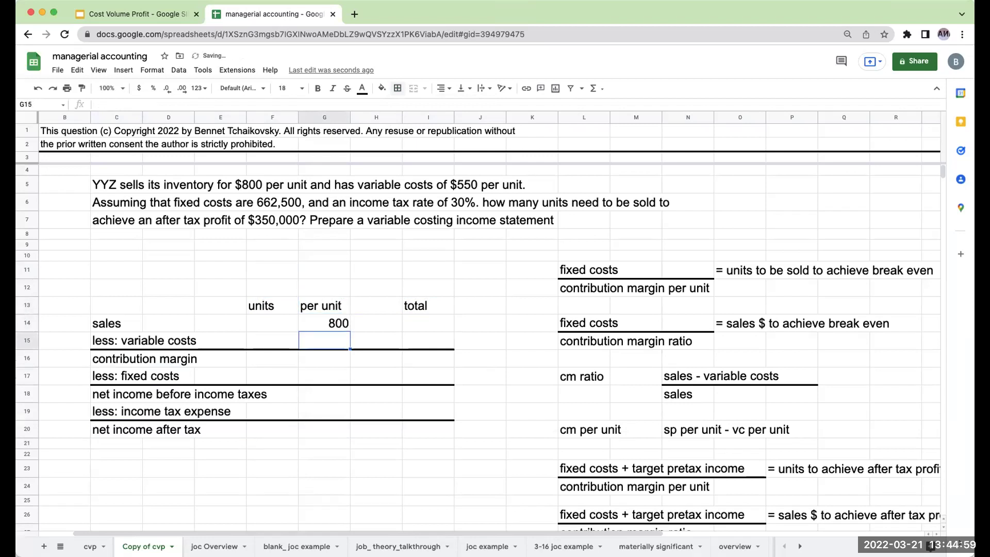
pyautogui.write('550')
pyautogui.press('Return')
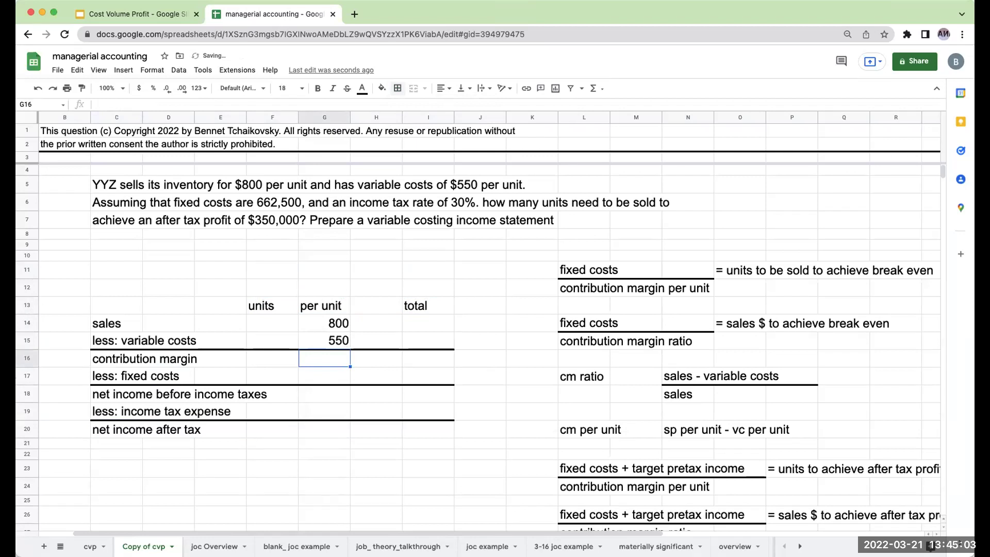
# - Enter totals of 662500 for fixed costs in I17 and 350000 for net income after tax in I20
pyautogui.press('Right')
pyautogui.press('Right')
pyautogui.press('Down')
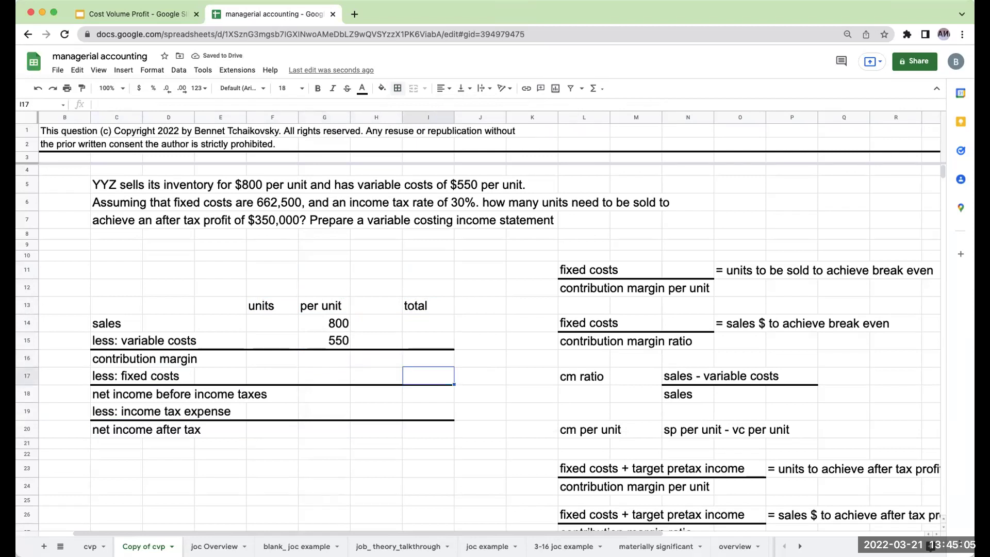
pyautogui.write('662500')
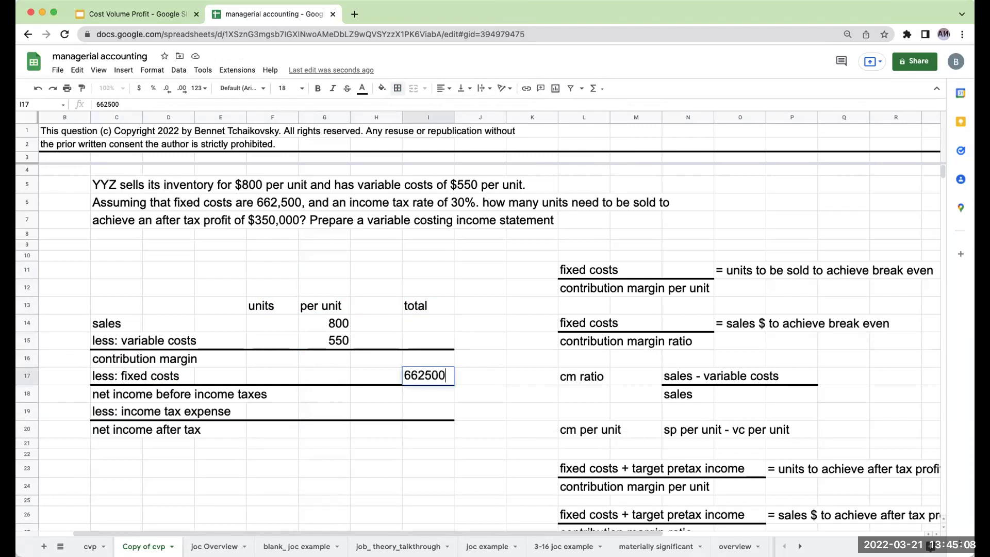
pyautogui.press('Return')
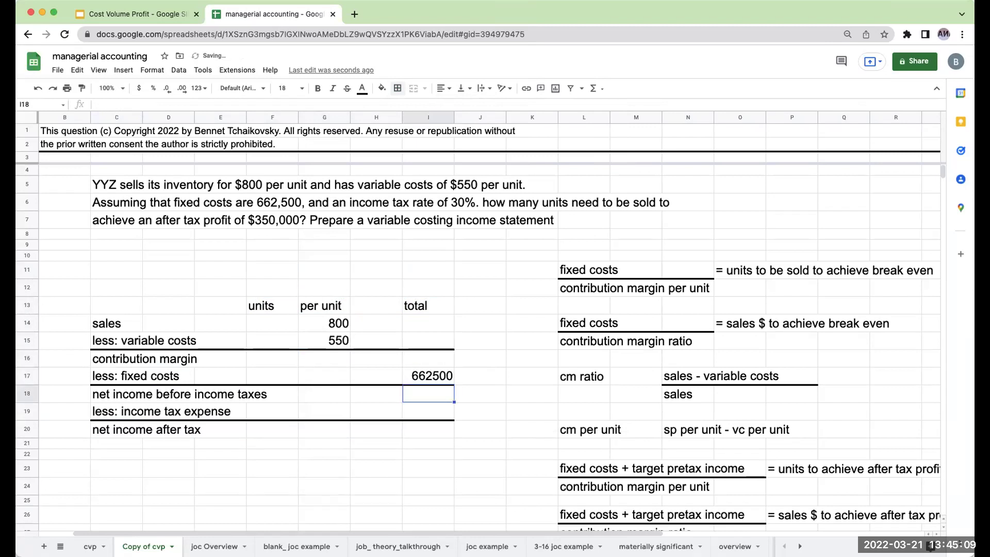
pyautogui.press('Down')
pyautogui.press('Down')
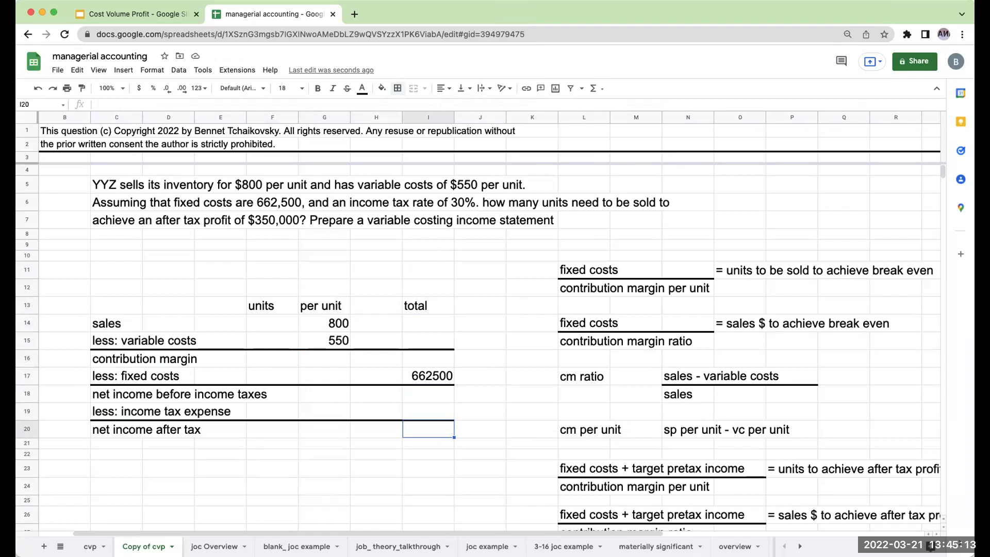
pyautogui.write('350000')
pyautogui.press('Return')
# - Format the range G14:I20 as dollar currency without decimal places
pyautogui.moveTo(330, 323); pyautogui.dragTo(443, 430)
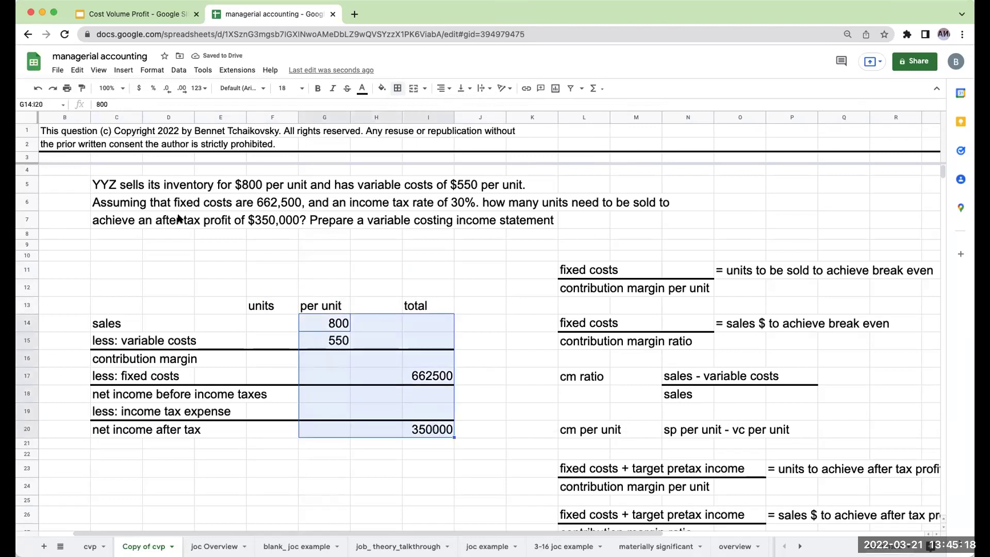
pyautogui.click(138, 88)
pyautogui.click(166, 89)
pyautogui.click(166, 89)
pyautogui.click(475, 383)
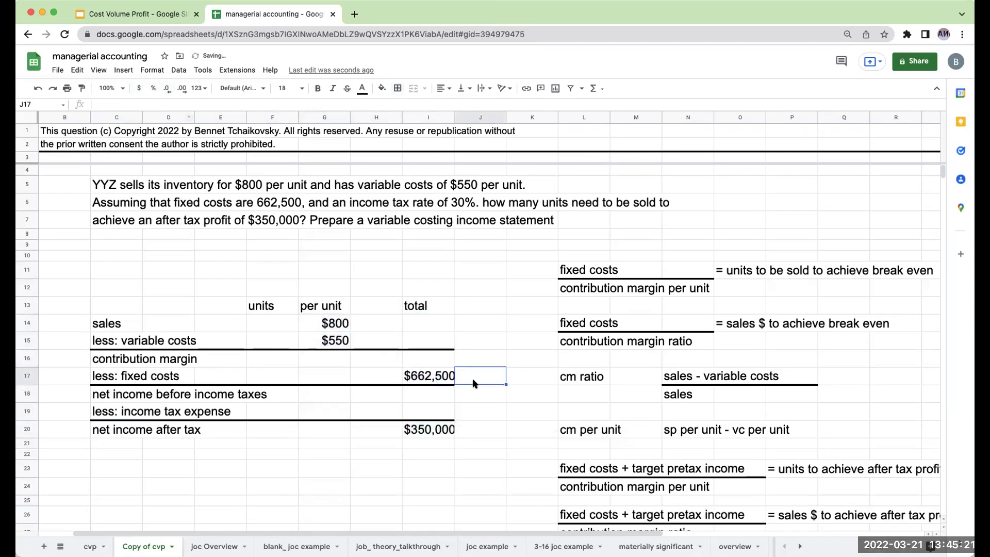
# - Examine the cells for income tax expense, pre-tax income and contribution margin in the income statement
pyautogui.click(431, 405)
pyautogui.click(432, 399)
pyautogui.press('Up')
pyautogui.press('Up')
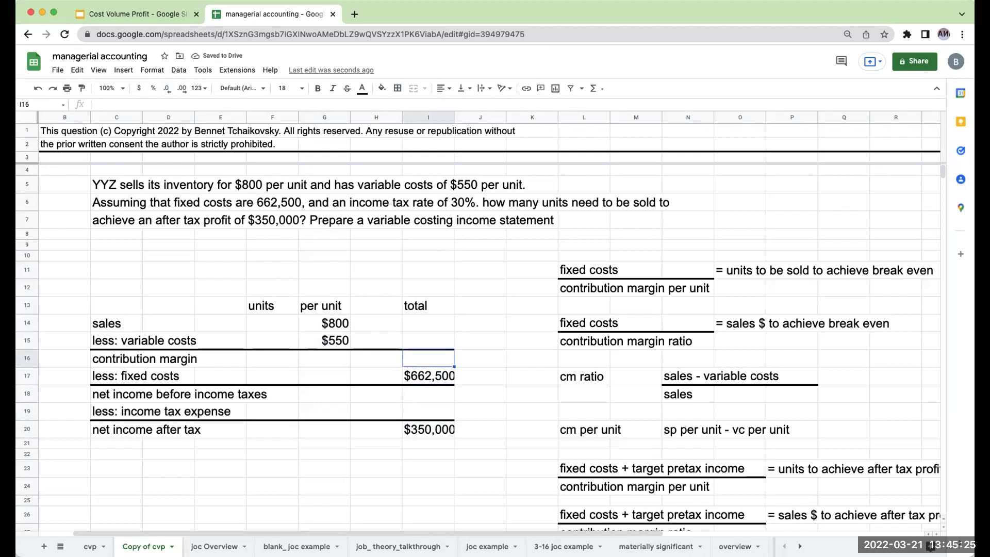
pyautogui.press('Left')
pyautogui.press('Left')
pyautogui.press('Right')
pyautogui.press('Right')
# - Calculate the contribution margin per unit in G16 by subtracting G15 from G14
pyautogui.click(319, 367)
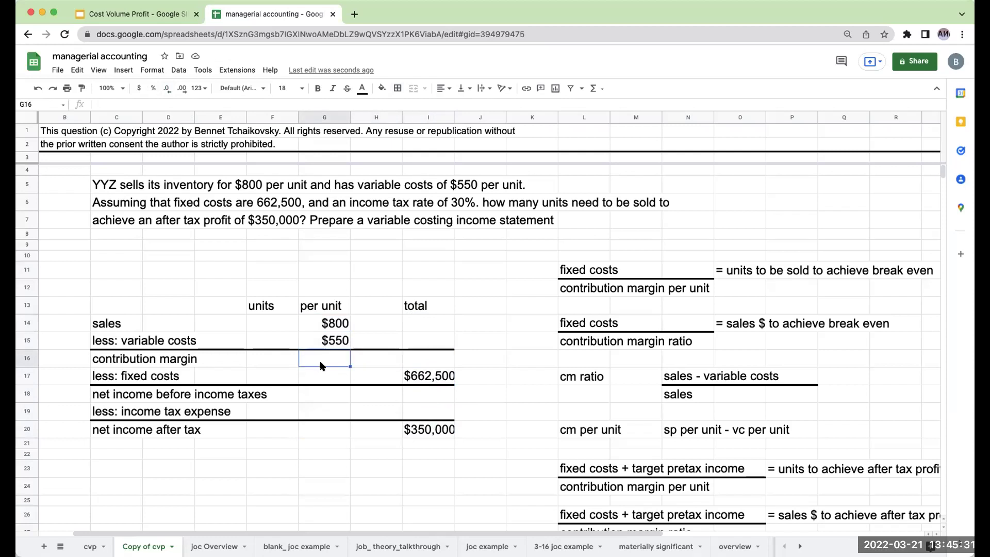
pyautogui.write('+G14')
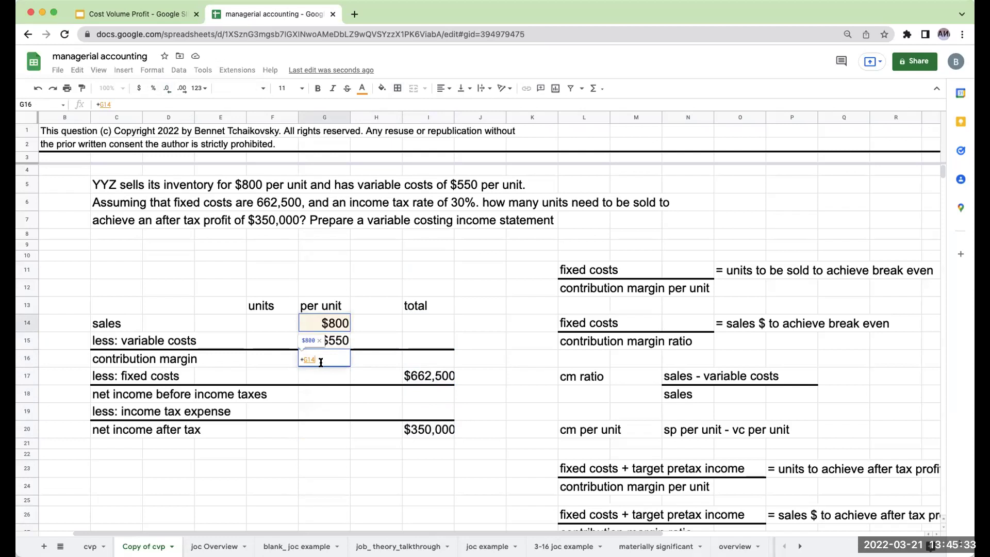
pyautogui.write('-G15')
pyautogui.press('Return')
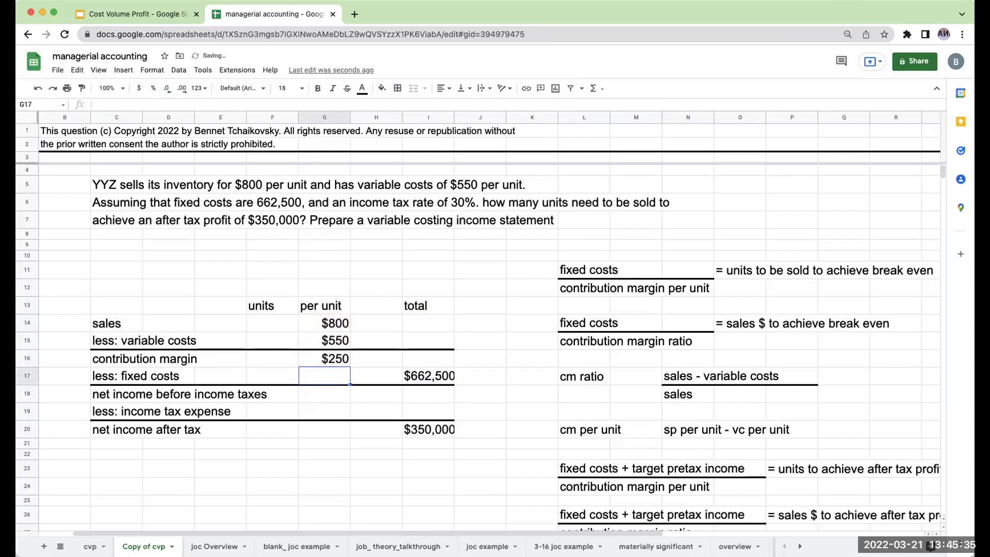
# - Review the total column from contribution margin down to net income after tax to see which amounts are missing
pyautogui.press('Up')
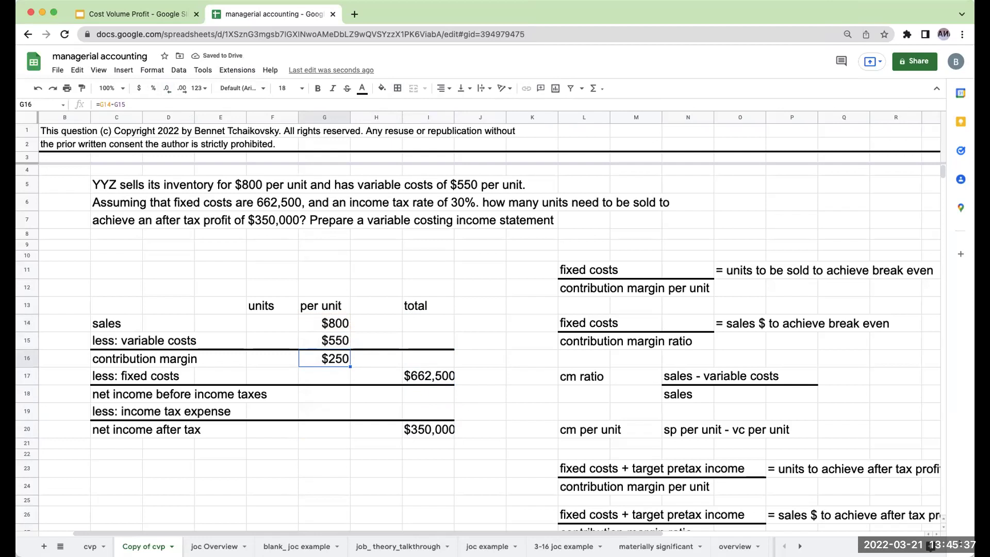
pyautogui.press('Right')
pyautogui.press('Right')
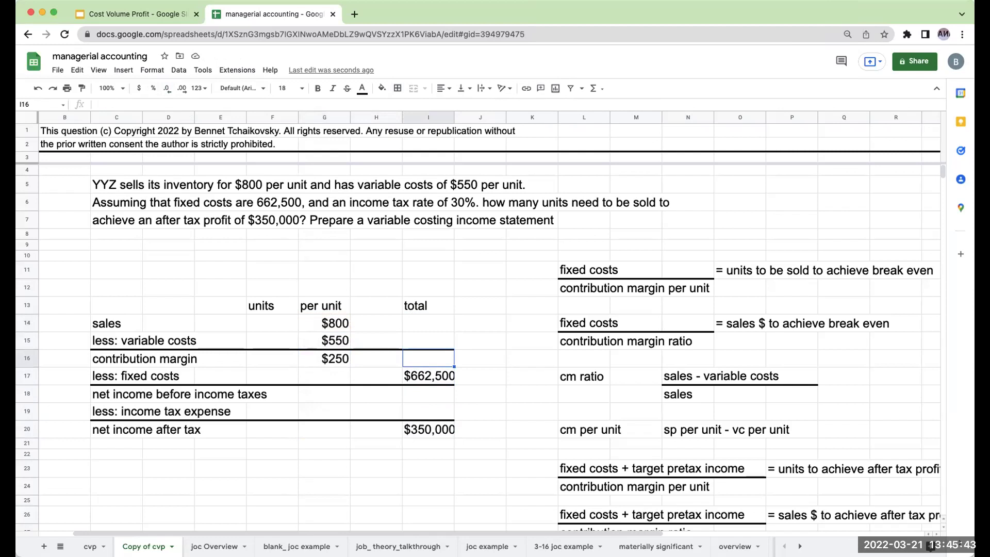
pyautogui.click(428, 376)
pyautogui.press('Down')
pyautogui.press('Down')
pyautogui.press('Down')
pyautogui.press('Up')
pyautogui.press('Up')
pyautogui.press('Up')
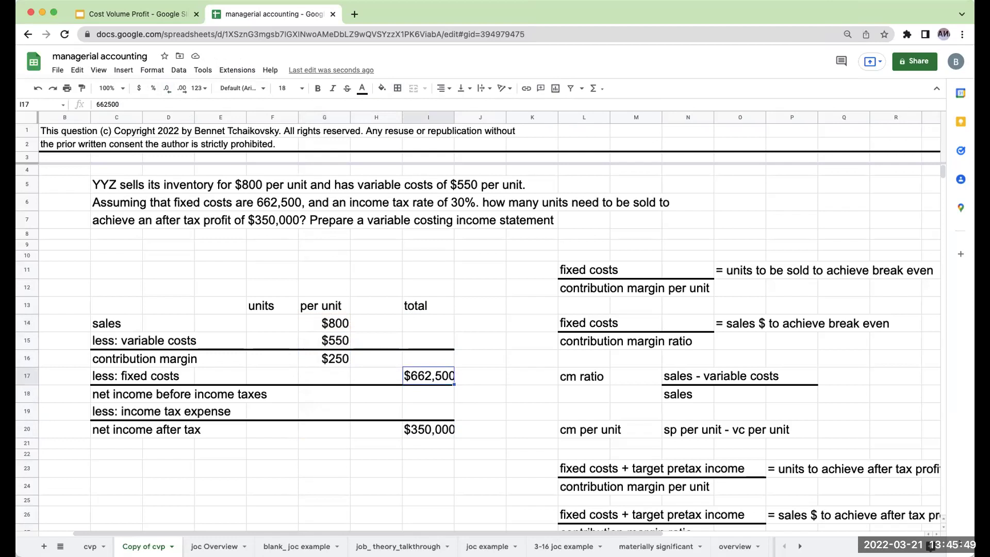
pyautogui.press('Down')
pyautogui.press('Down')
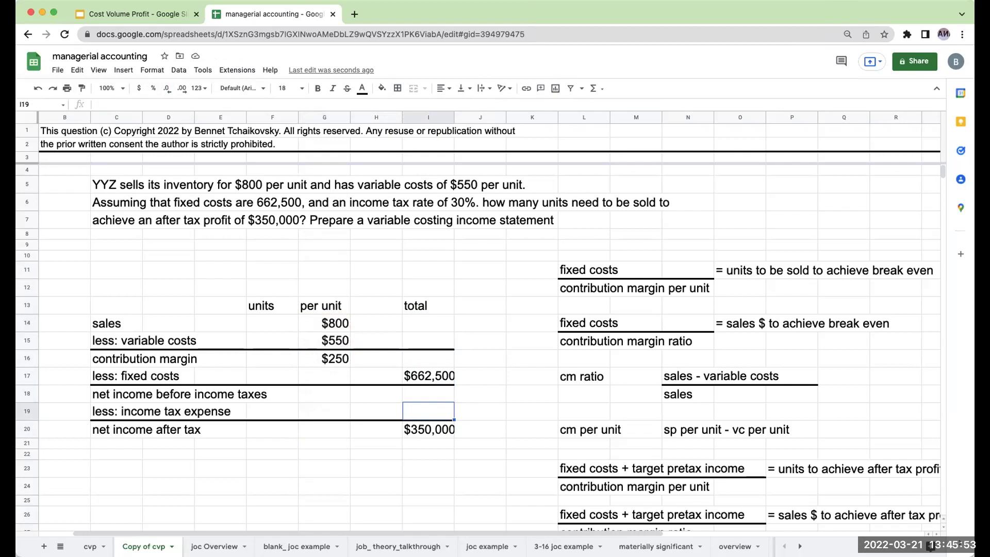
# - Examine the total cells for pre-tax income, income tax expense and net income after tax in the income statement
pyautogui.press('Down')
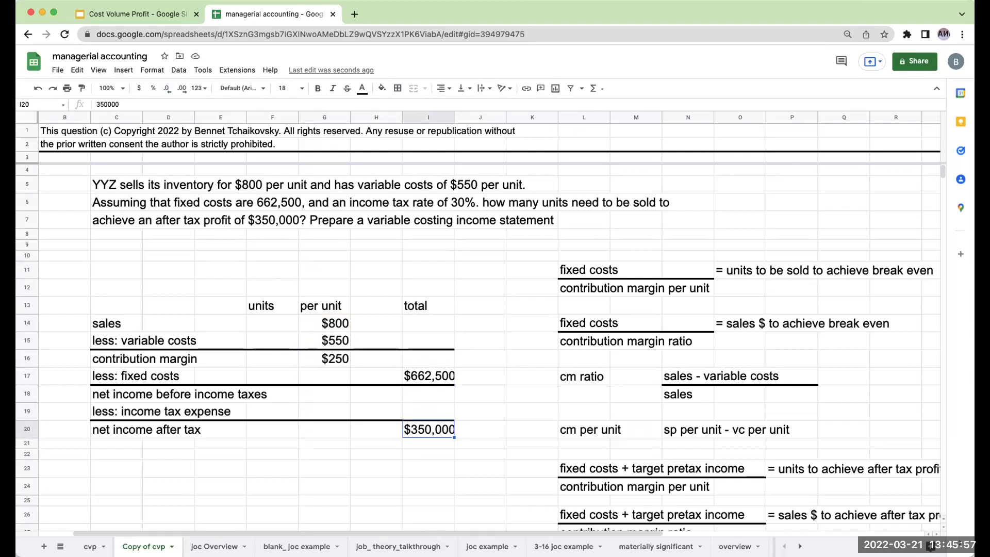
pyautogui.press('Up')
pyautogui.press('Up')
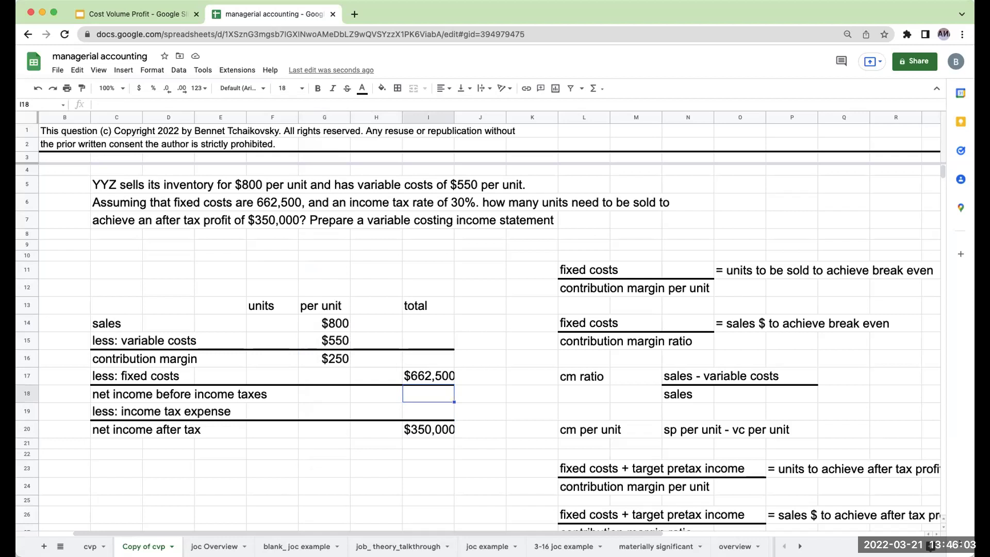
pyautogui.press('Down')
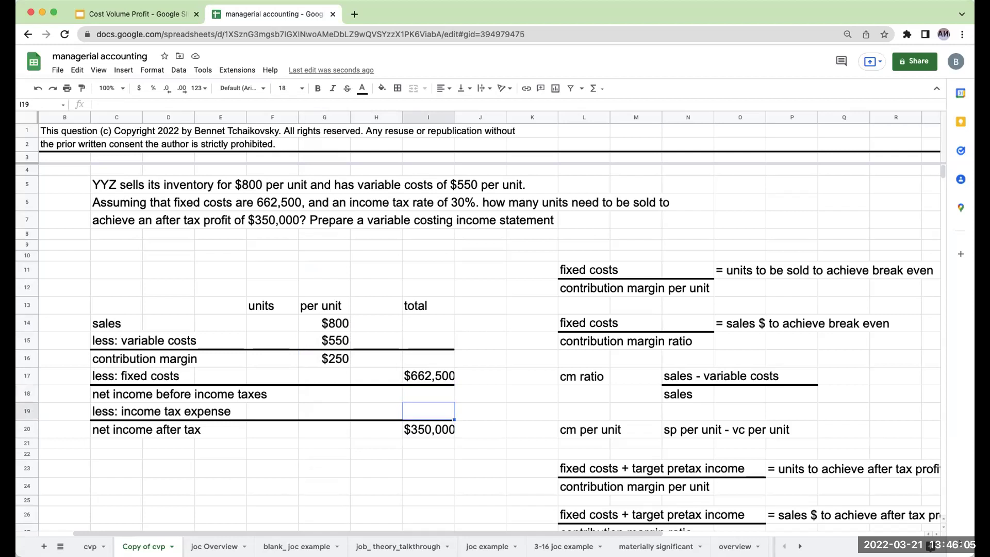
pyautogui.press('Down')
pyautogui.press('Up')
pyautogui.press('Left')
pyautogui.press('Left')
pyautogui.press('Left')
pyautogui.press('Left')
pyautogui.press('Left')
pyautogui.press('Left')
pyautogui.press('Left')
pyautogui.press('Up')
pyautogui.press('Up')
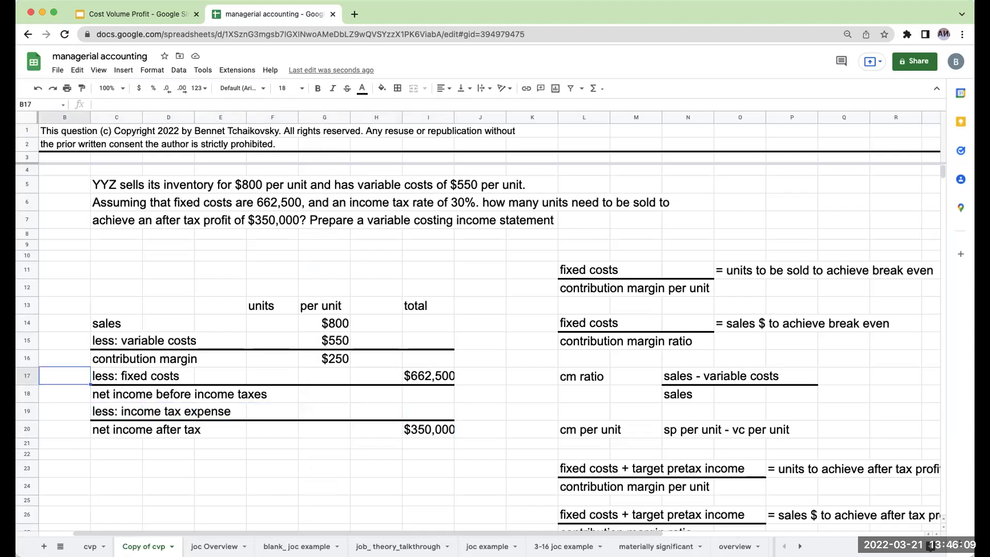
# - Label the sales, variable costs and contribution margin rows in J14:J16 as a, b and a-b=c
pyautogui.press('Up')
pyautogui.press('Up')
pyautogui.press('Up')
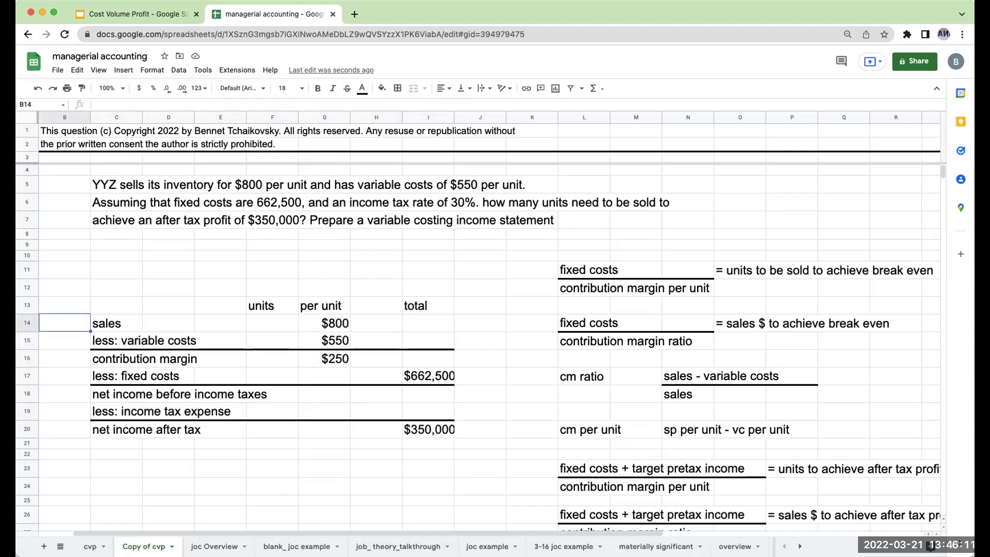
pyautogui.press('Right')
pyautogui.press('Right')
pyautogui.press('Right')
pyautogui.press('Right')
pyautogui.press('Right')
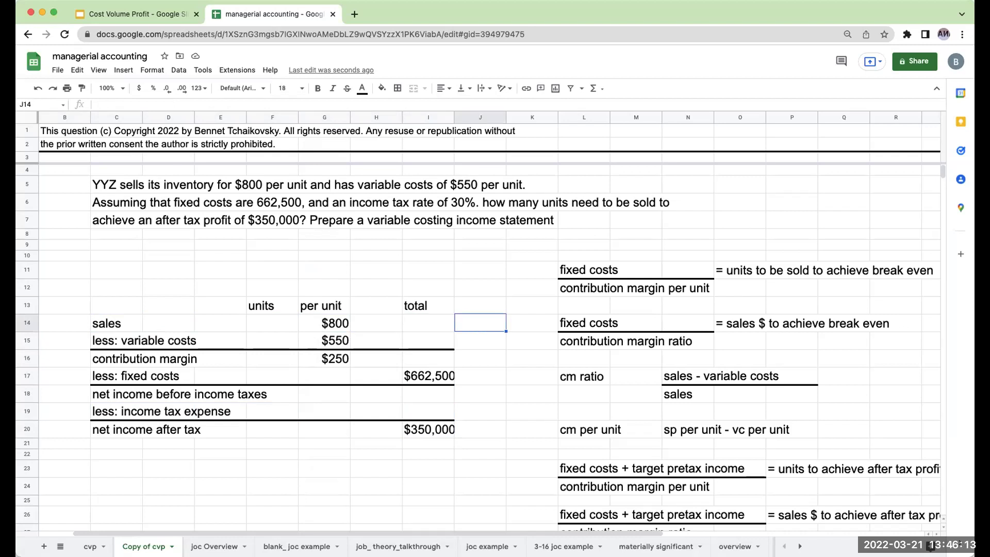
pyautogui.write('a')
pyautogui.press('Return')
pyautogui.write('b')
pyautogui.press('Return')
pyautogui.write('a-b=c')
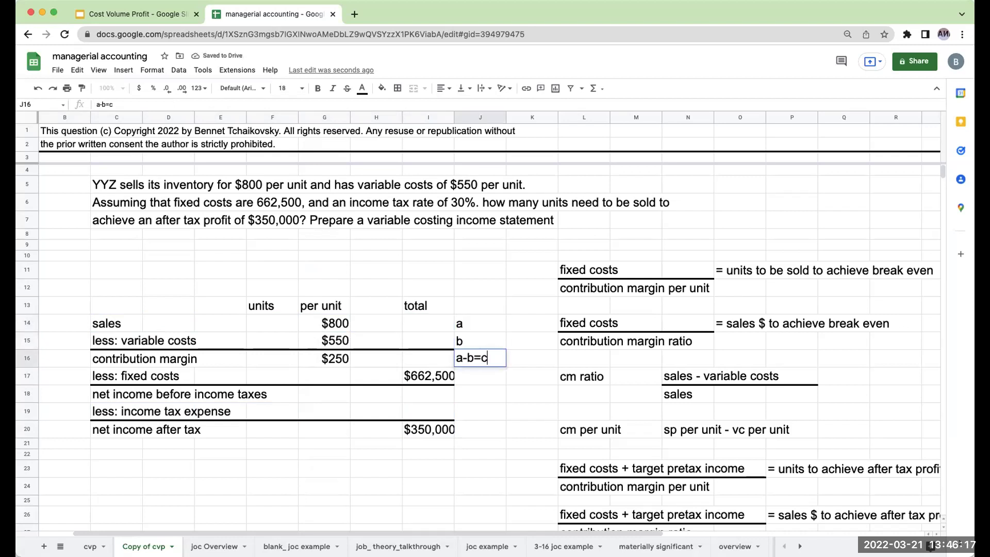
pyautogui.press('Return')
# - Label fixed costs in J17 as d and net income before income taxes in J18 as c-d=e
pyautogui.write('d')
pyautogui.press('Return')
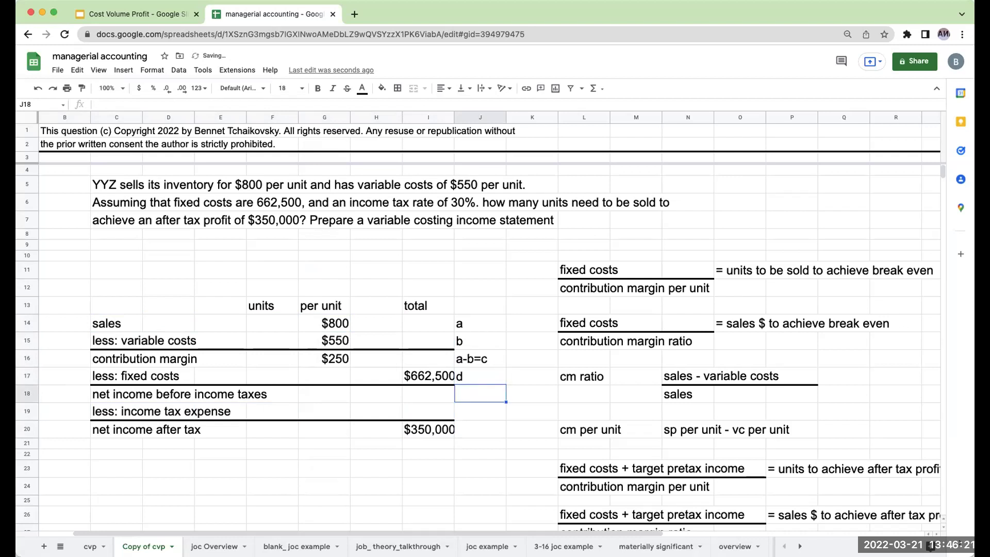
pyautogui.write('c-d-')
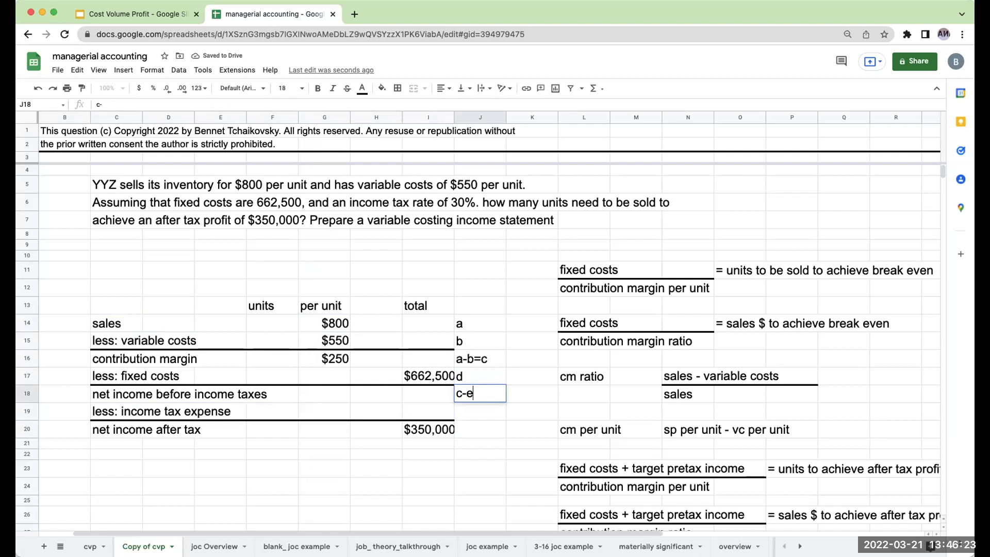
pyautogui.write('e')
pyautogui.press('Return')
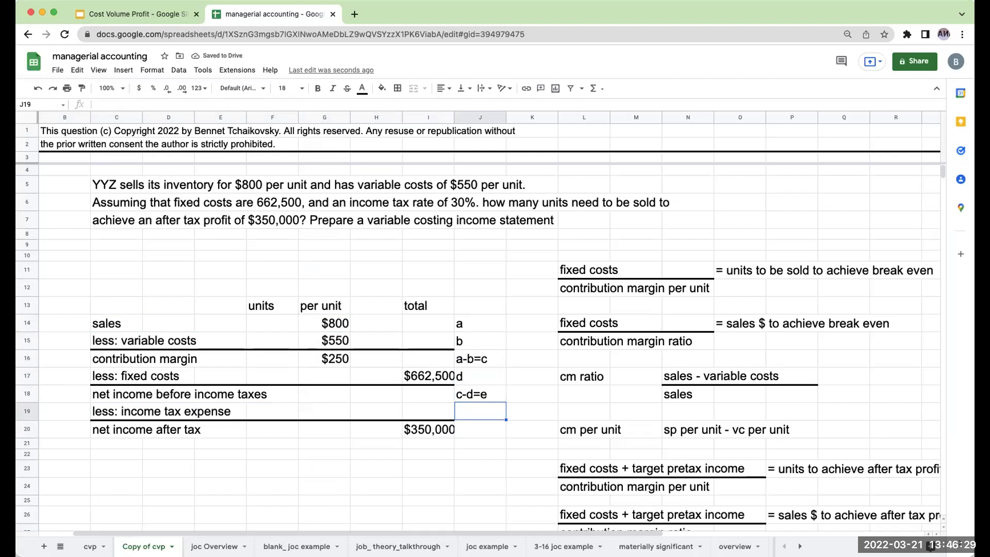
# - Enter the income tax expense relationship e*.3 = f in J19
pyautogui.write('e*.')
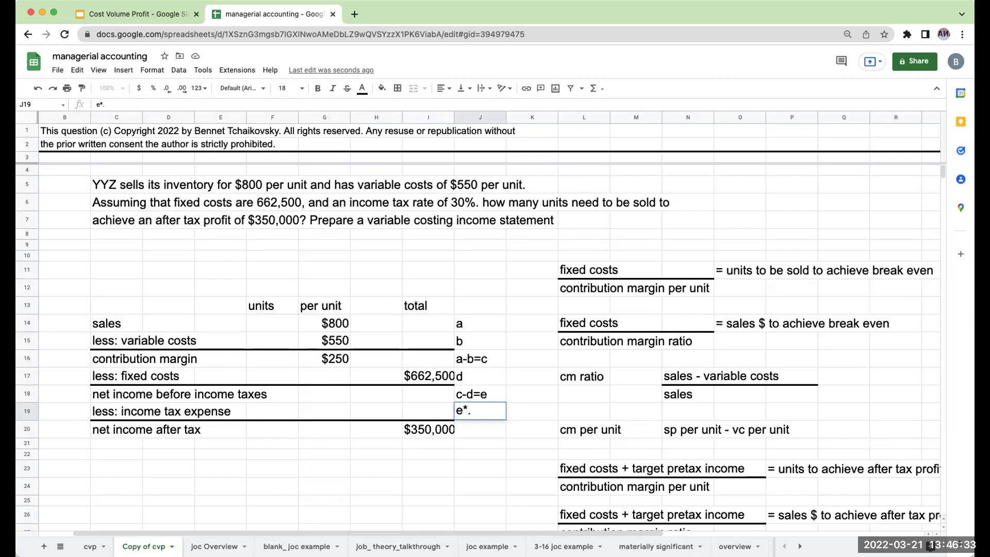
pyautogui.write('3 = f')
pyautogui.press('Return')
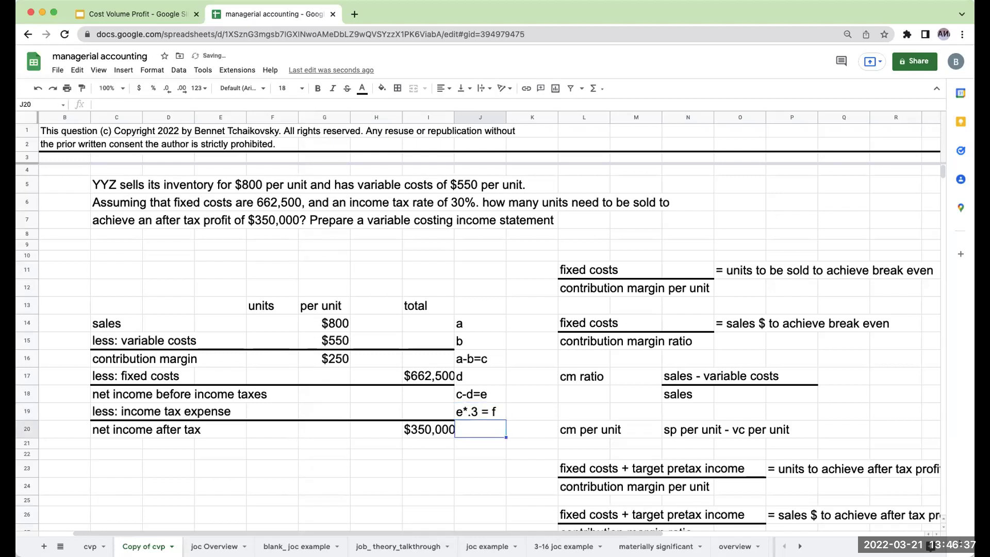
# - Enter the net income after tax relationship e-f=g in J20
pyautogui.write('e-f=g')
pyautogui.press('Return')
# - Review the known totals and the letter labels from fixed costs down to net income after tax
pyautogui.click(428, 429)
pyautogui.press('Up')
pyautogui.press('Up')
pyautogui.press('Up')
pyautogui.press('Right')
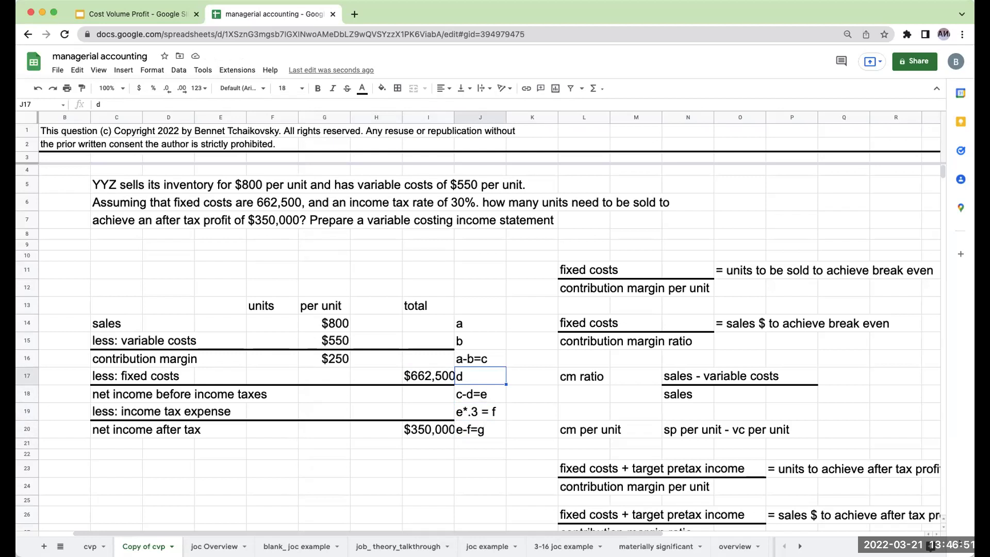
pyautogui.press('Down')
pyautogui.press('Down')
pyautogui.press('Down')
pyautogui.press('Down')
pyautogui.press('Down')
pyautogui.press('Down')
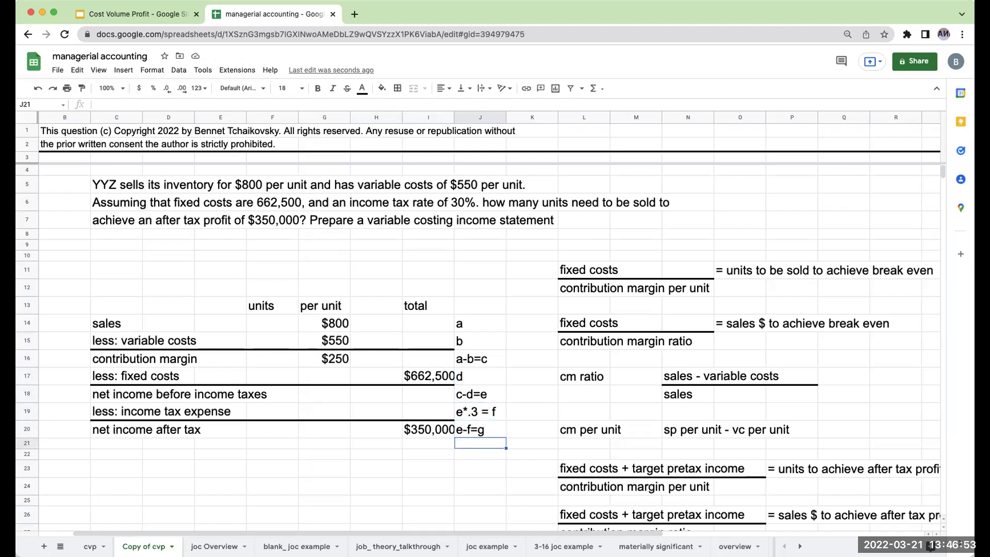
# - Reference the net income after tax total from I20 in cell I25 below the statement
pyautogui.press('Left')
pyautogui.press('Left')
pyautogui.press('Down')
pyautogui.press('Right')
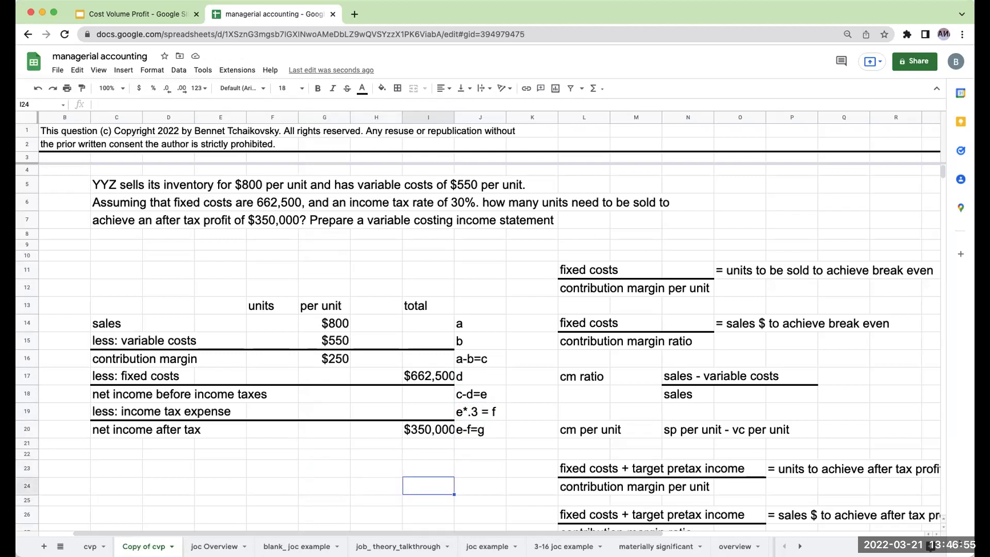
pyautogui.press('Down')
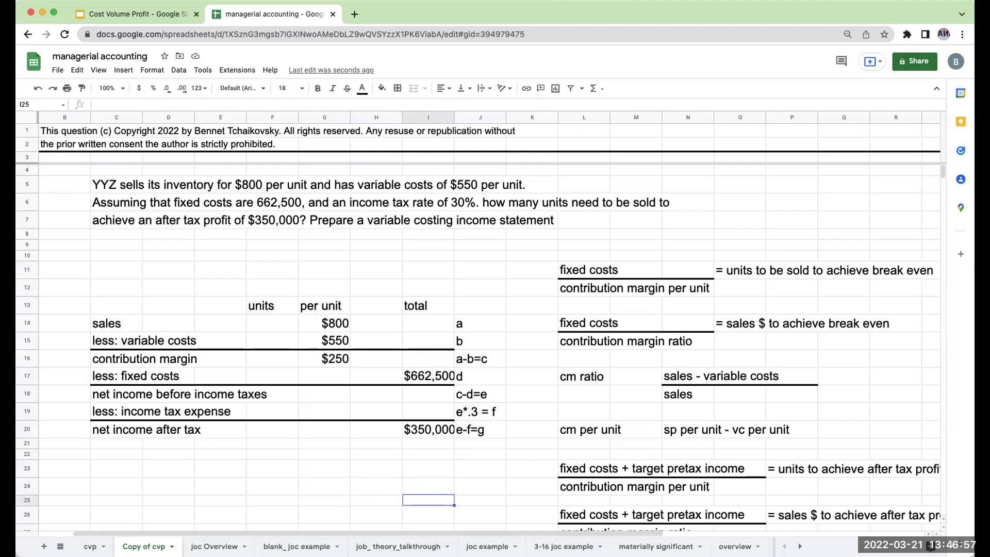
pyautogui.write('=')
pyautogui.press('Up')
pyautogui.press('Up')
pyautogui.press('Up')
pyautogui.press('Up')
pyautogui.press('Up')
pyautogui.press('Return')
# - Reference the net income after tax label from C20 in cell D25
pyautogui.press('Up')
pyautogui.press('Left')
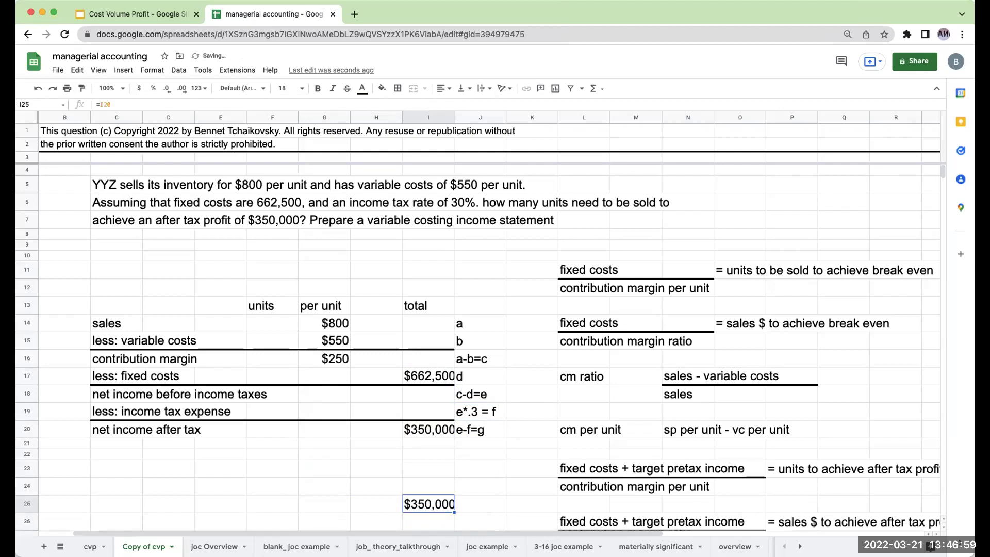
pyautogui.press('Left')
pyautogui.press('Left')
pyautogui.press('Left')
pyautogui.press('Left')
pyautogui.write('+')
pyautogui.press('Up')
pyautogui.press('Up')
pyautogui.press('Up')
pyautogui.press('Up')
pyautogui.press('Left')
pyautogui.press('Up')
pyautogui.press('Return')
# - Add a tax rate row above net income after tax, with the label in D24 and 0.3 in H24
pyautogui.press('Up')
pyautogui.press('Right')
pyautogui.press('Left')
pyautogui.press('Up')
pyautogui.write('tax rate')
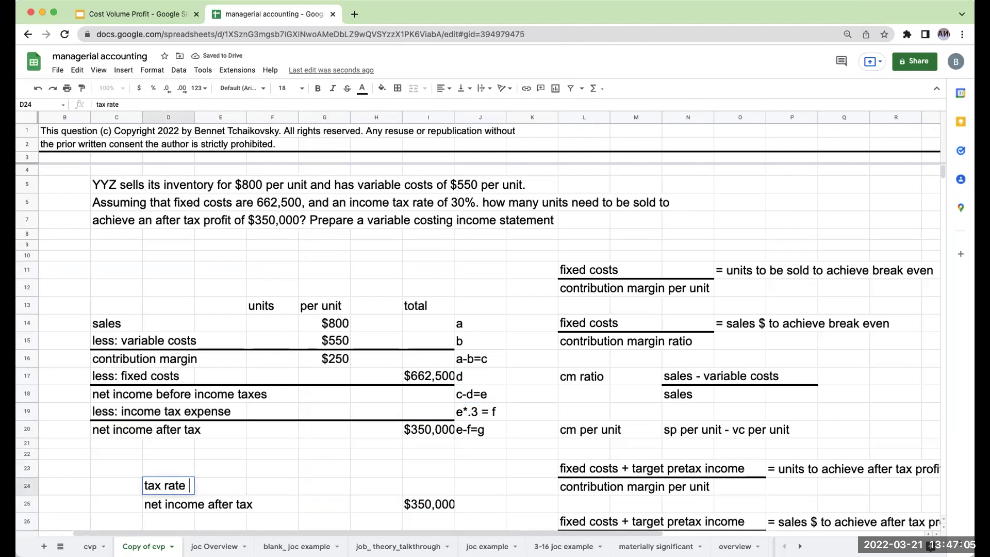
pyautogui.press('Tab')
pyautogui.press('Right')
pyautogui.press('Right')
pyautogui.press('Right')
pyautogui.write('0.3')
pyautogui.press('Return')
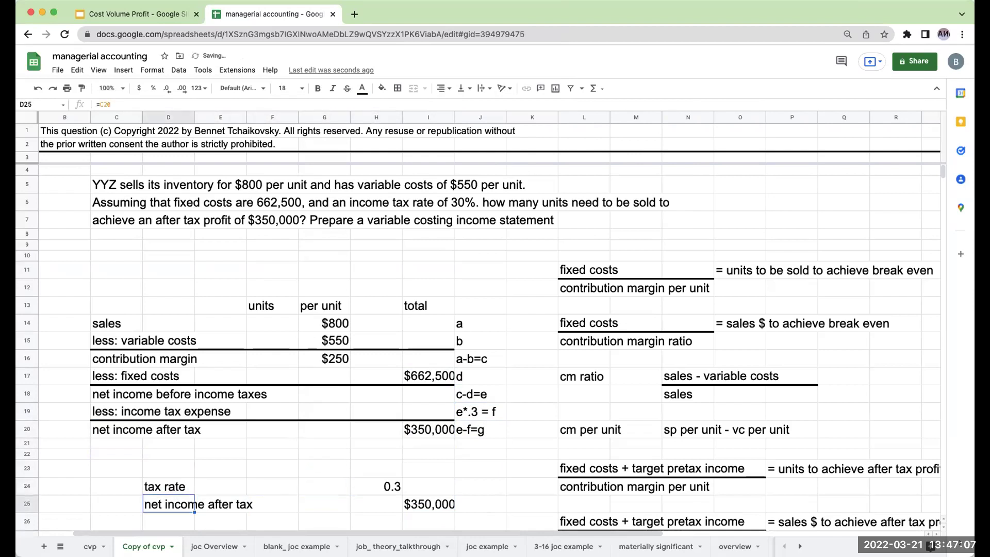
# - Enter the label "net income pre income taxes" in D23
pyautogui.press('Up')
pyautogui.press('Up')
pyautogui.write('net income')
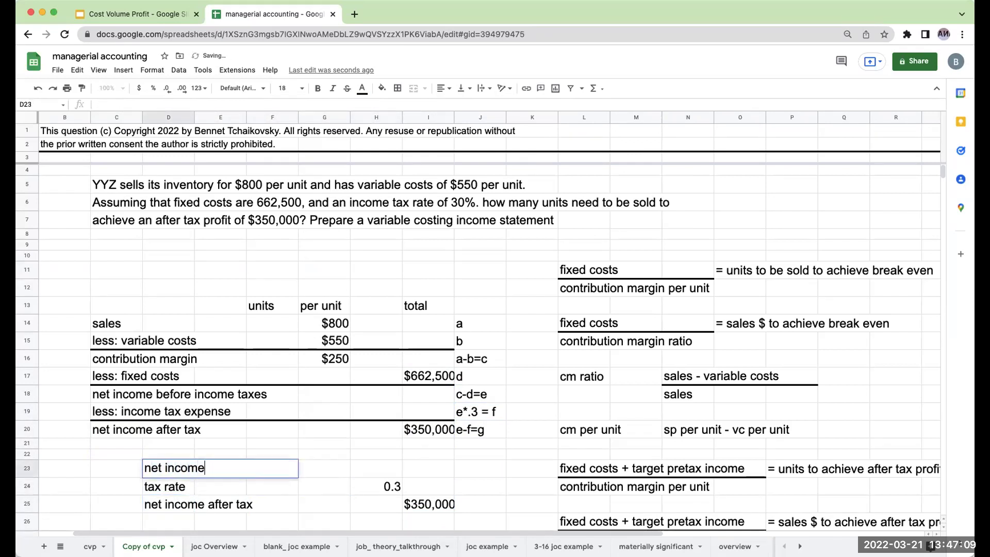
pyautogui.write(' pre income ')
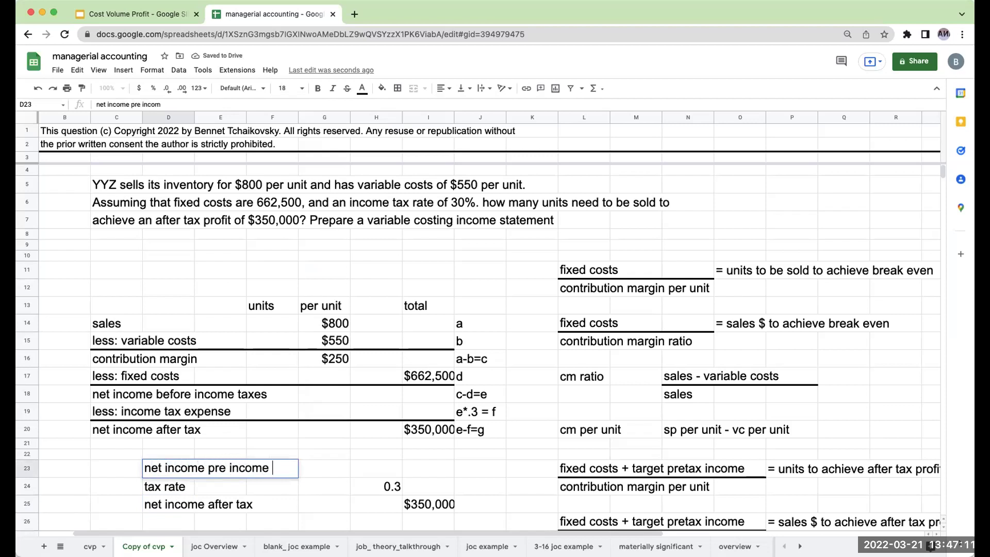
pyautogui.write('taxes')
pyautogui.press('Return')
# - Enter X as the pre-tax income in I23 and -.3X as the tax in I24
pyautogui.press('Up')
pyautogui.press('Right')
pyautogui.press('Right')
pyautogui.press('Right')
pyautogui.press('Right')
pyautogui.press('Right')
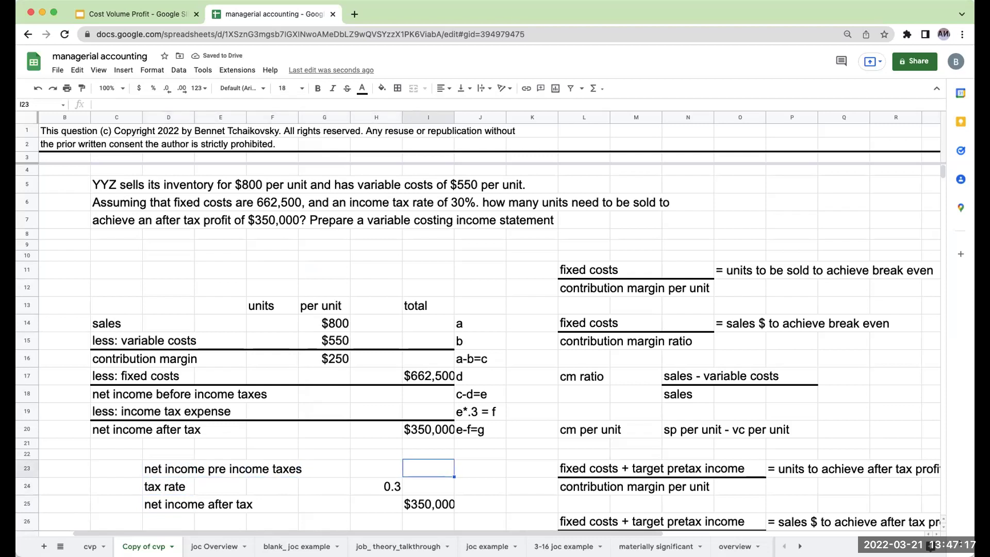
pyautogui.write('X')
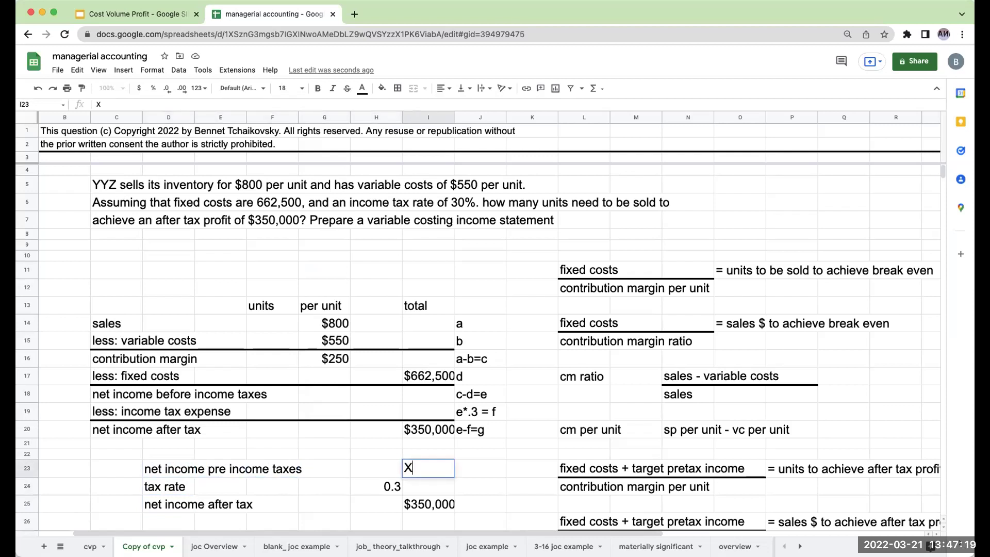
pyautogui.press('Return')
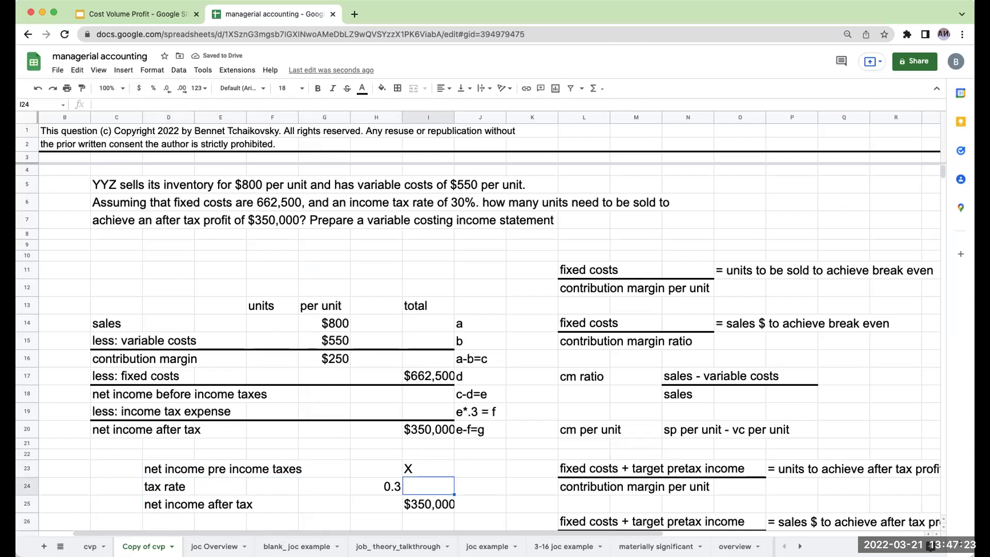
pyautogui.write('-.')
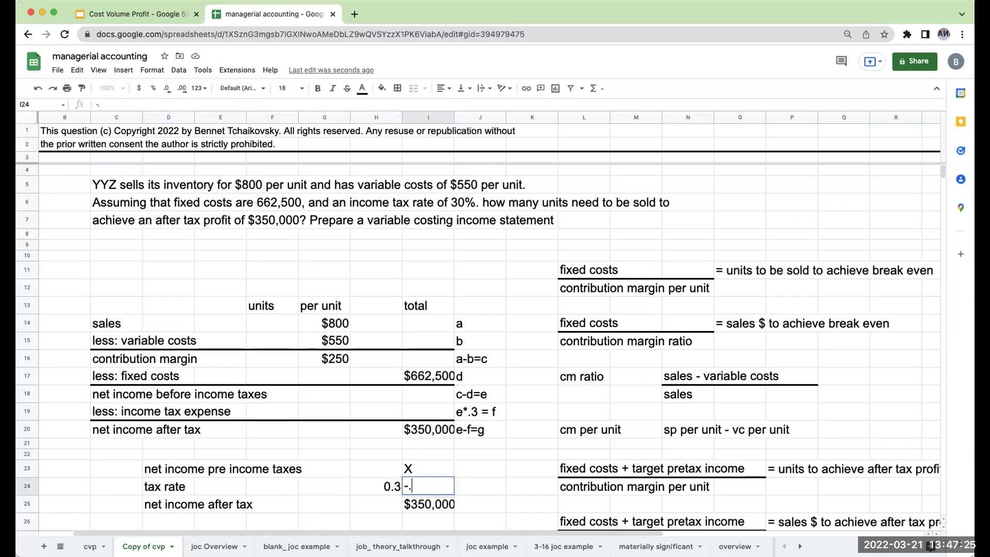
pyautogui.write('3X')
pyautogui.press('Return')
# - Write the equation X-.3X = 350,000 in F27 below the pre-tax income workings
pyautogui.press('Up')
pyautogui.press('Up')
pyautogui.press('Up')
pyautogui.press('Down')
pyautogui.press('Down')
pyautogui.press('Down')
pyautogui.press('Down')
pyautogui.press('Down')
pyautogui.press('Down')
pyautogui.press('Down')
pyautogui.press('Up')
pyautogui.press('Left')
pyautogui.press('Left')
pyautogui.press('Left')
pyautogui.press('Up')
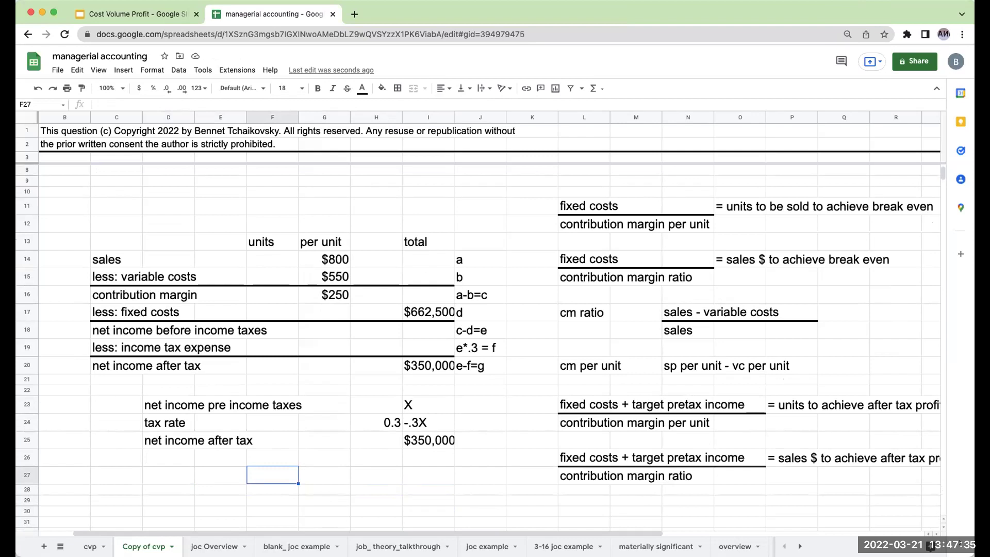
pyautogui.write('X-.3X = ')
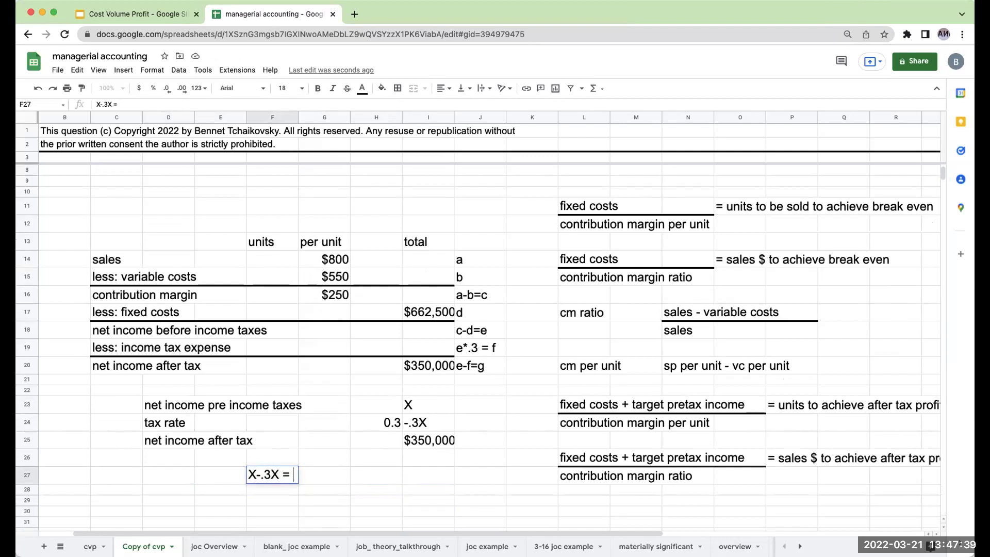
pyautogui.write('350,000')
pyautogui.press('Return')
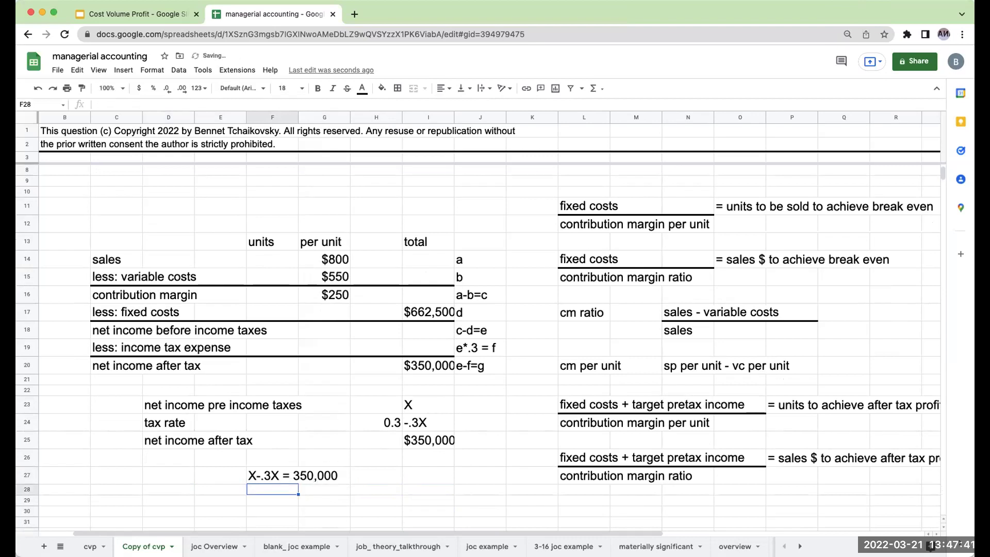
# - Write the simplified equation .7X = 350,000 in F28
pyautogui.write('.7X')
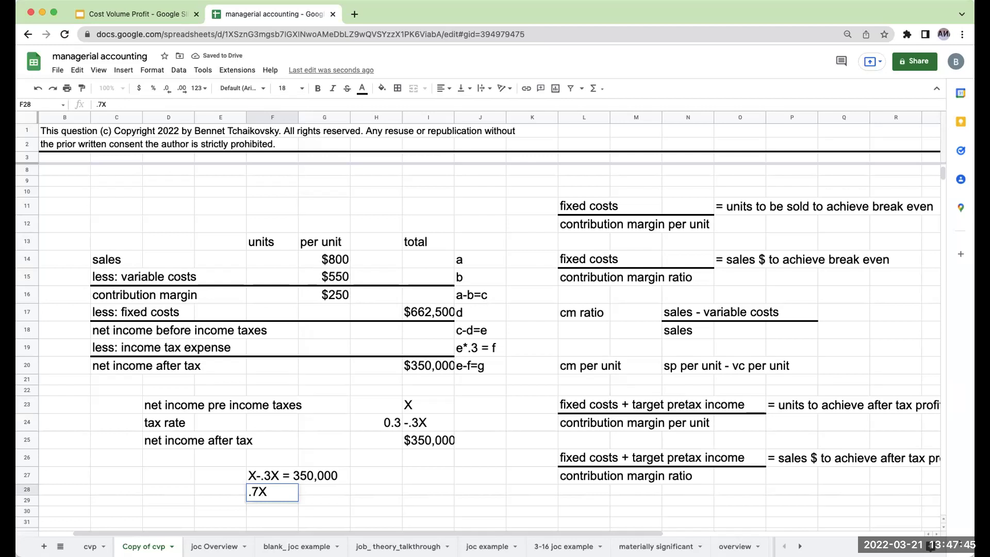
pyautogui.write(' = 350')
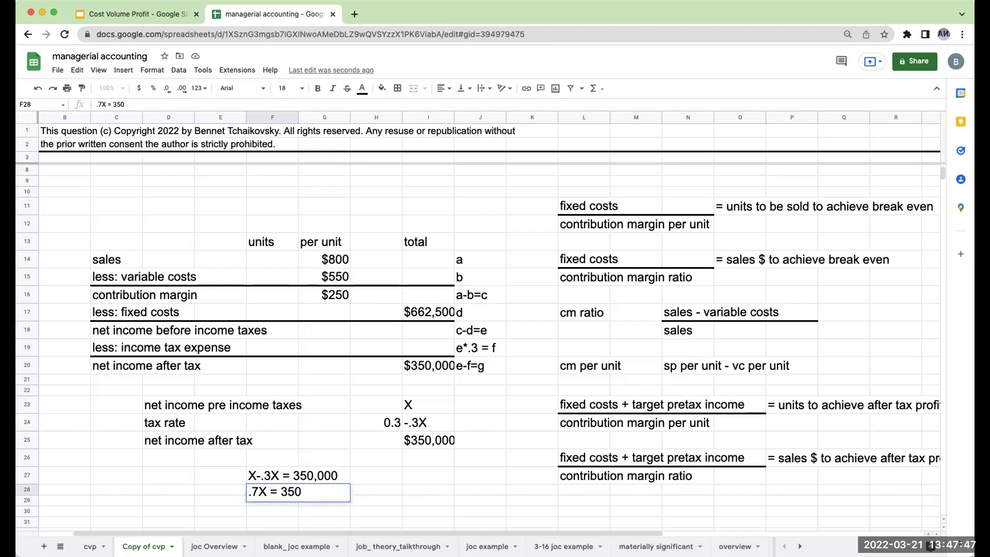
pyautogui.write(',000')
pyautogui.press('Return')
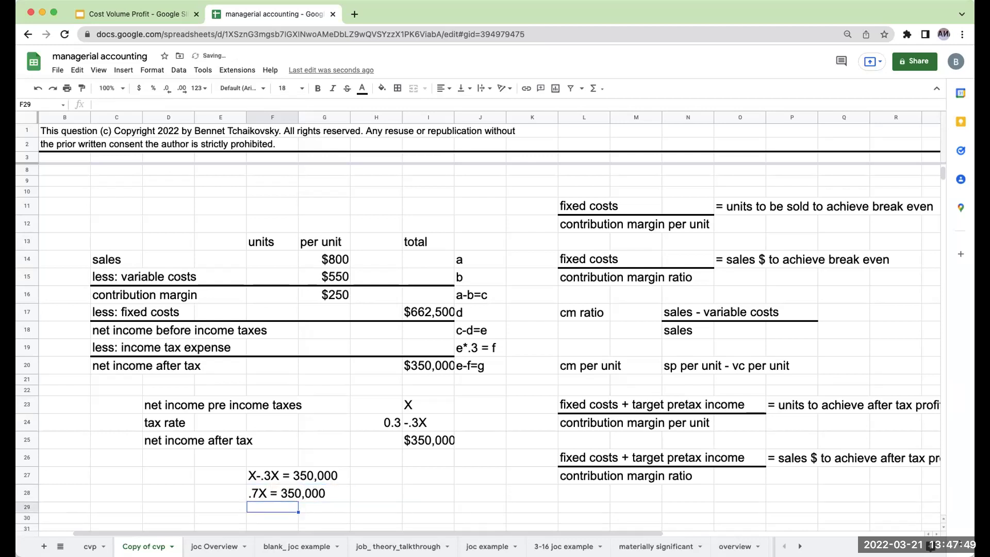
# - Write the equation solved for X, X = 350,000/.7, in F29
pyautogui.write('X')
pyautogui.press('BackSpace')
pyautogui.write('X = 350')
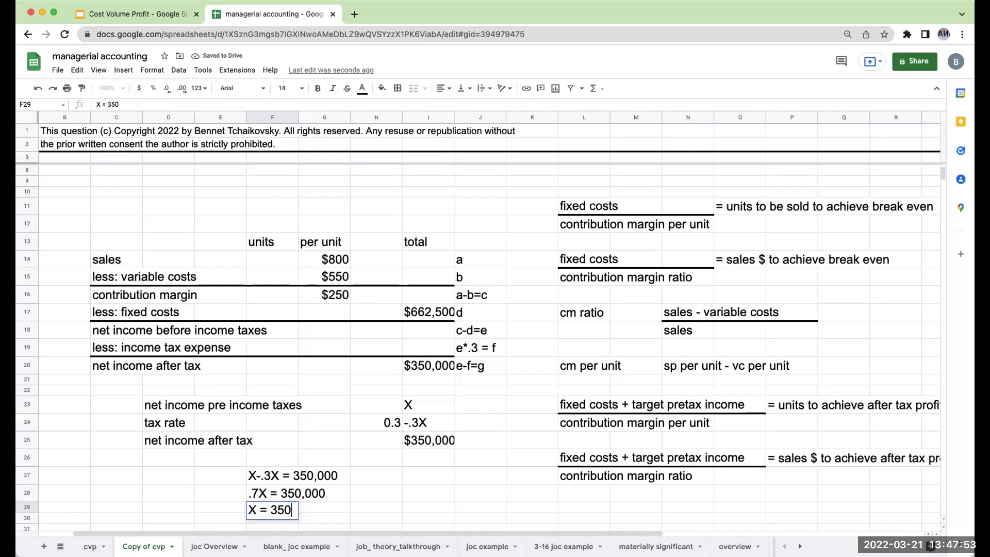
pyautogui.write(',000/.7')
pyautogui.press('Return')
pyautogui.press('Down')
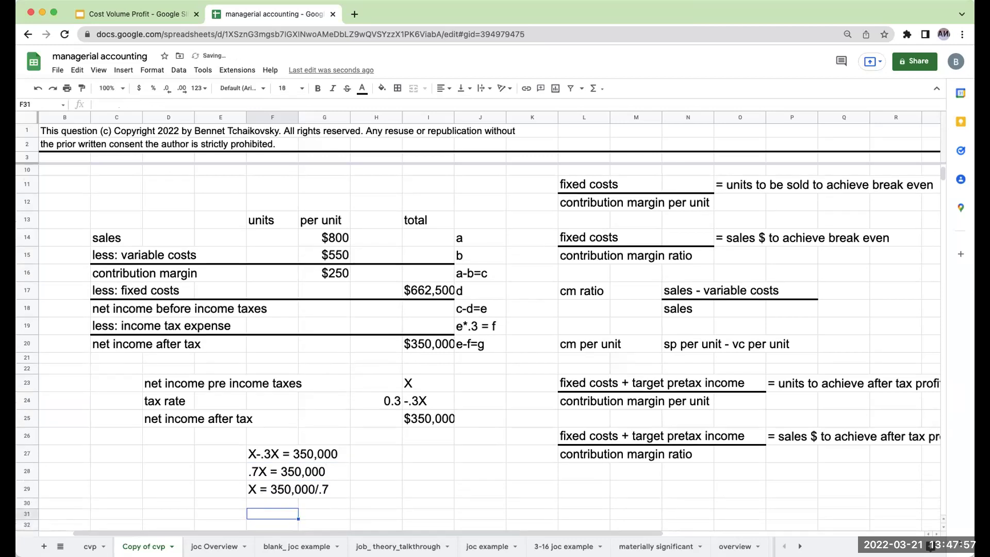
pyautogui.write('+350000=.7')
pyautogui.press('Return')
pyautogui.press('Up')
# - Calculate the target pre-tax income in F31 as 350000/.7 and format it as dollar currency
pyautogui.write('+350000')
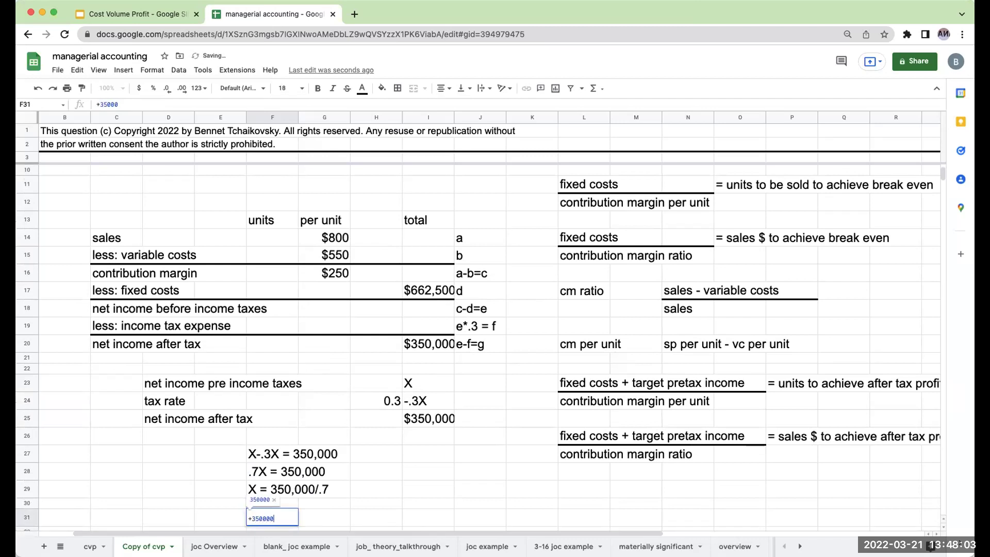
pyautogui.write('/.7')
pyautogui.press('Return')
pyautogui.press('Up')
pyautogui.click(137, 89)
pyautogui.click(377, 502)
pyautogui.scroll(-1, 329, 466)
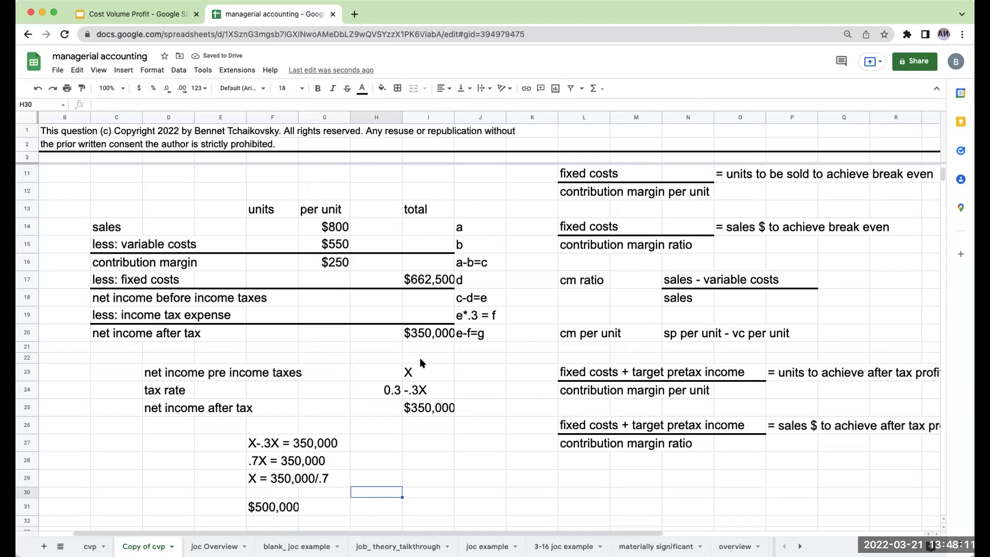
# - Link the total net income before income taxes in I18 to the target pre-tax income in F31
pyautogui.click(427, 372)
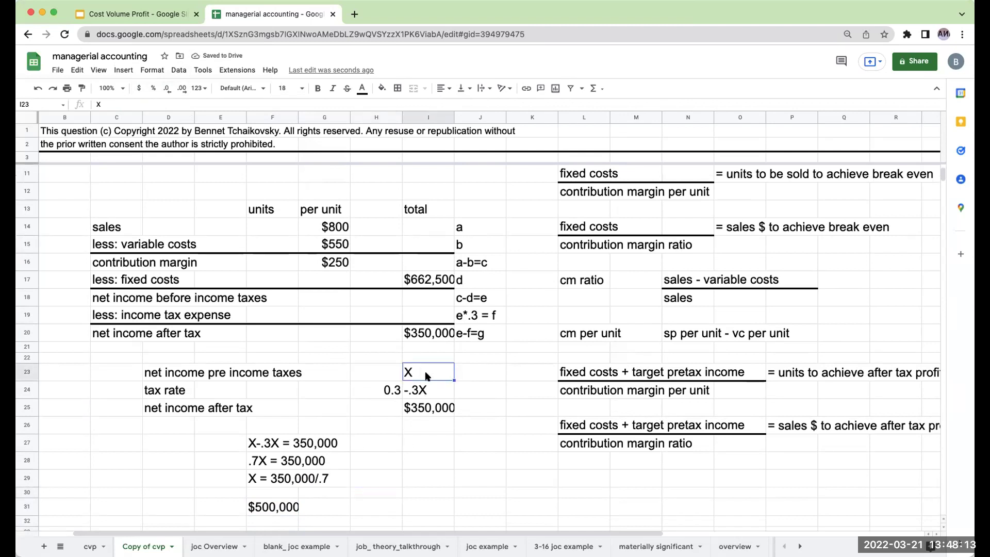
pyautogui.press('Up')
pyautogui.press('Up')
pyautogui.press('Up')
pyautogui.press('Up')
pyautogui.press('Up')
pyautogui.write('+')
pyautogui.press('Left')
pyautogui.press('Left')
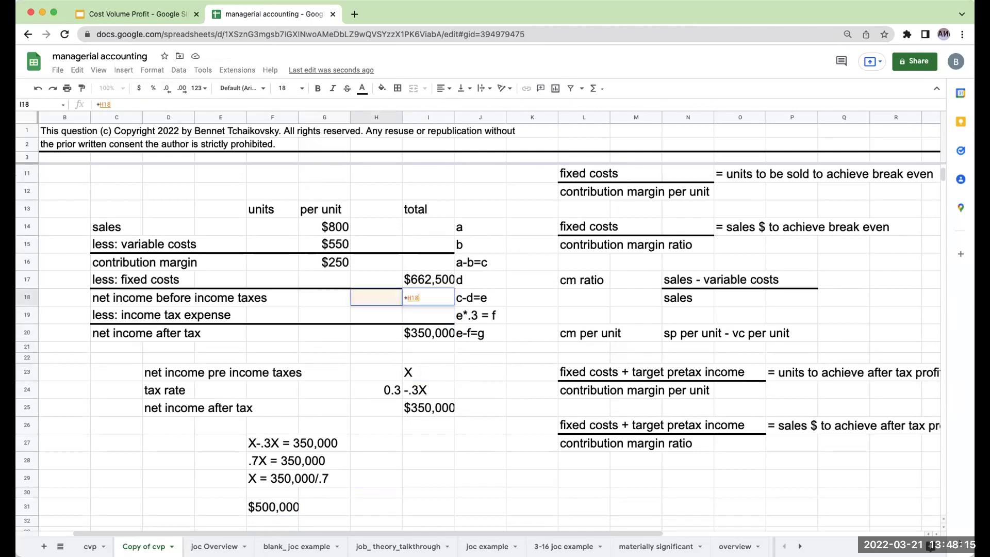
pyautogui.press('Down')
pyautogui.press('Down')
pyautogui.press('Down')
pyautogui.press('Down')
pyautogui.press('Down')
pyautogui.press('Down')
pyautogui.press('Down')
pyautogui.press('Down')
pyautogui.press('Down')
pyautogui.press('Down')
pyautogui.press('Down')
pyautogui.press('Left')
pyautogui.press('Down')
pyautogui.press('Down')
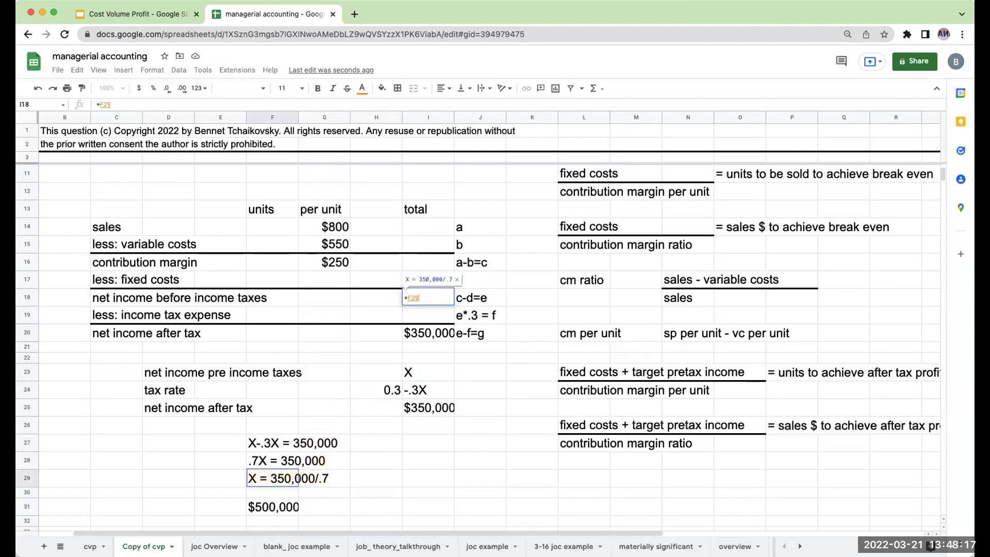
pyautogui.press('Return')
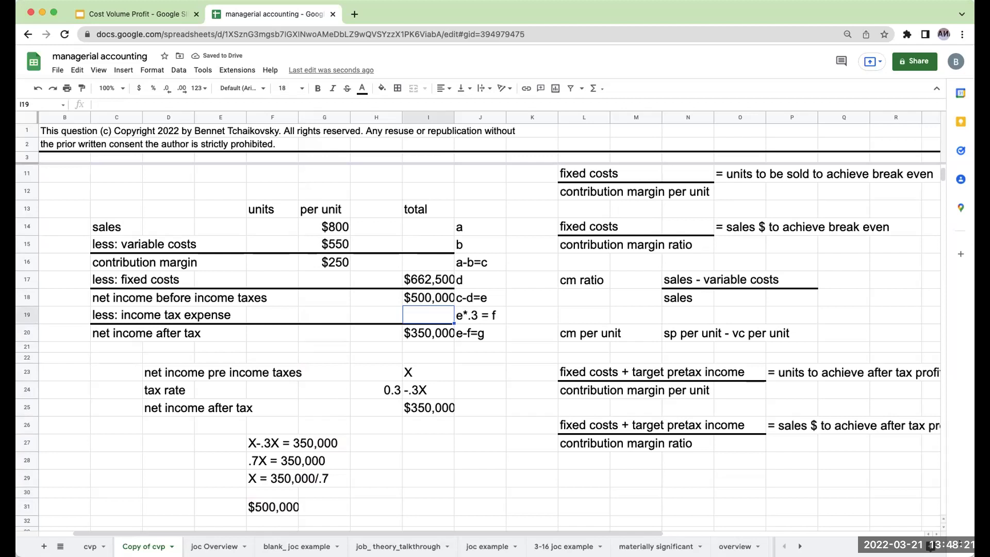
# - Calculate the income tax expense in I19 as I18*0.3
pyautogui.write('+')
pyautogui.press('Up')
pyautogui.write('*')
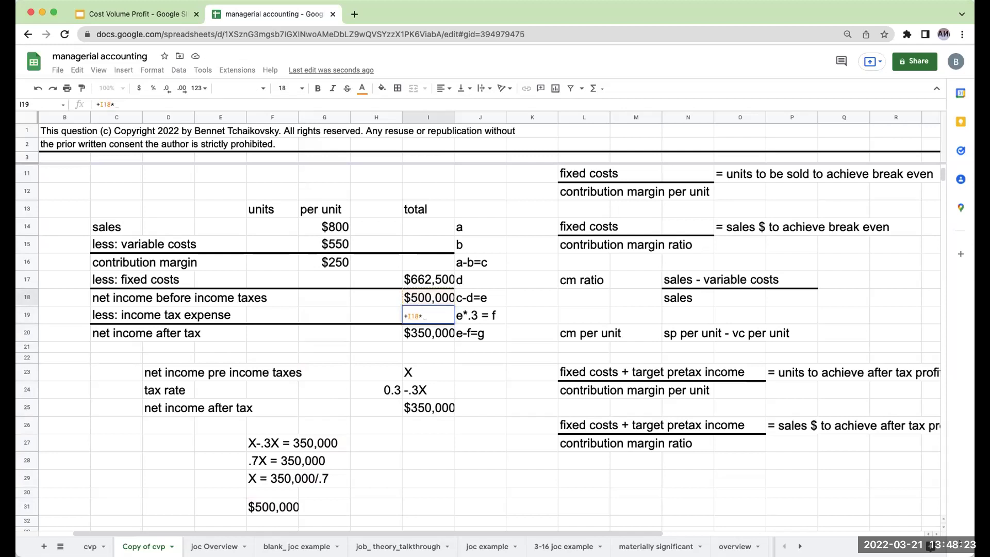
pyautogui.write('0.3')
pyautogui.press('Return')
pyautogui.press('Up')
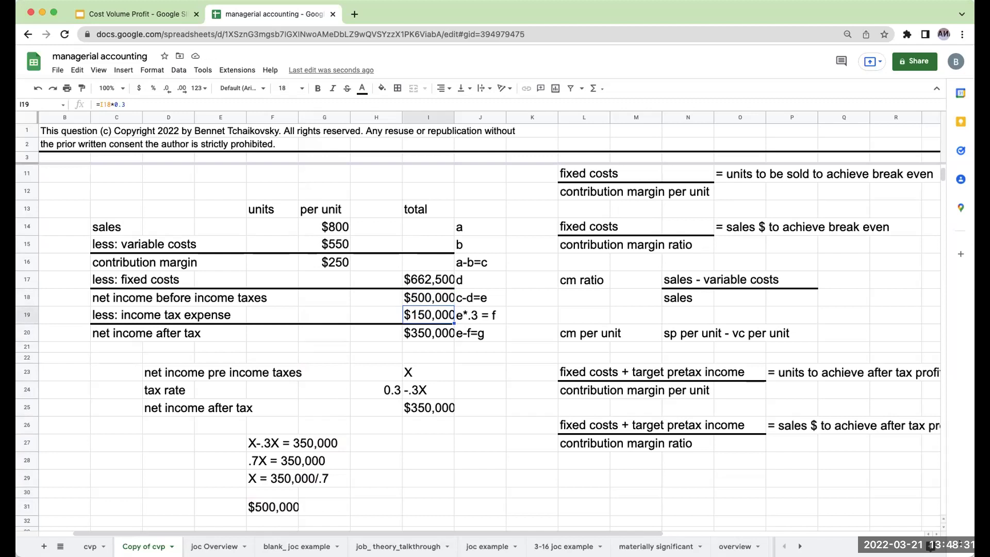
pyautogui.press('Up')
pyautogui.press('Up')
pyautogui.press('Up')
pyautogui.press('Down')
pyautogui.press('Up')
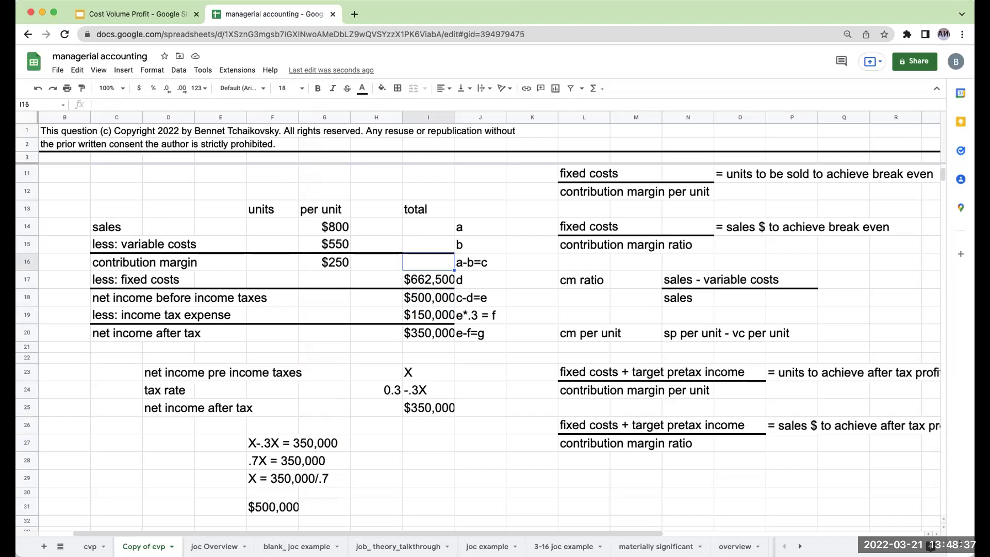
pyautogui.press('Down')
pyautogui.press('Down')
pyautogui.press('Down')
pyautogui.press('Down')
pyautogui.press('Down')
pyautogui.press('Down')
pyautogui.press('Down')
pyautogui.press('Down')
pyautogui.press('Down')
pyautogui.press('Down')
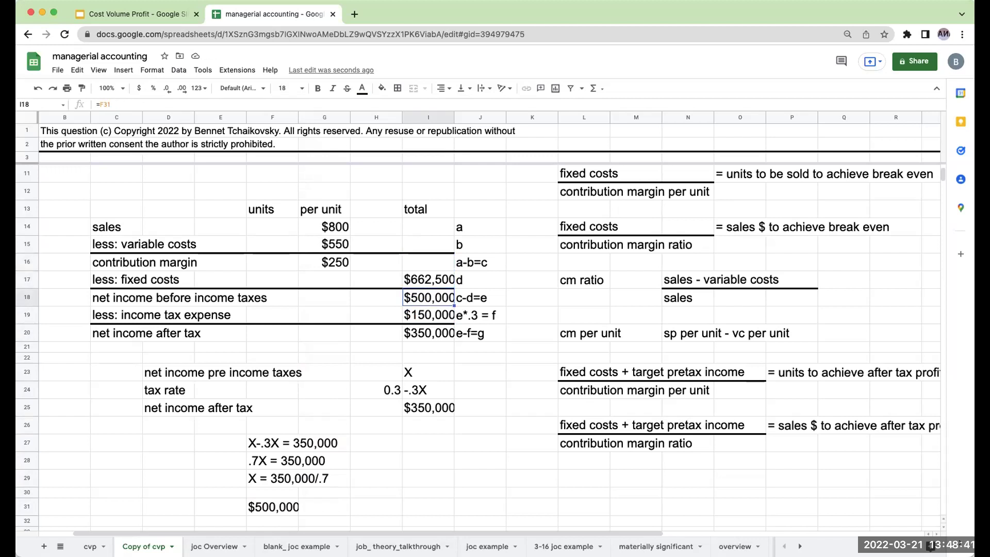
# - Write the numerator 662500+500,000 in L29, below the target-income formulas
pyautogui.press('Right')
pyautogui.press('Right')
pyautogui.press('Right')
pyautogui.press('Down')
pyautogui.press('Down')
pyautogui.press('Down')
pyautogui.press('Down')
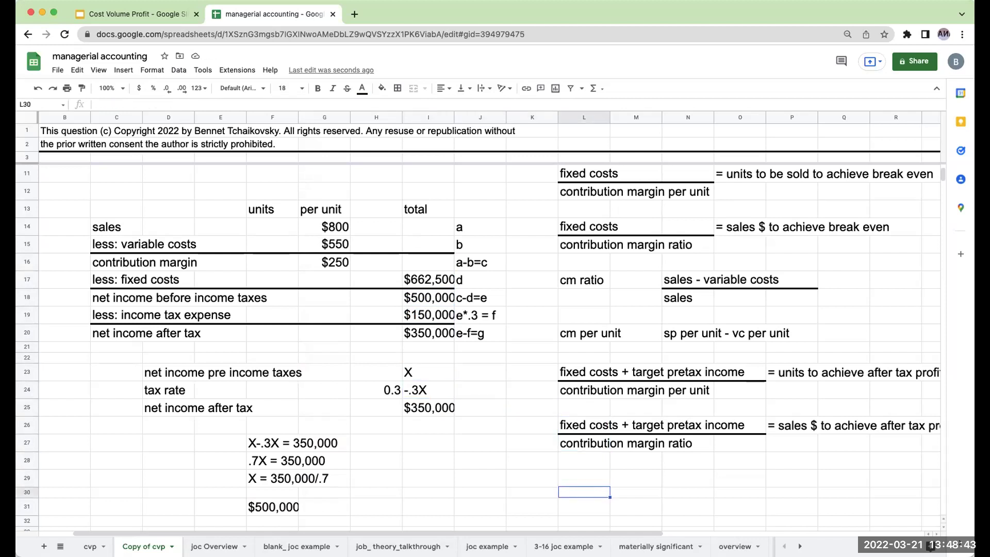
pyautogui.press('Up')
pyautogui.press('Up')
pyautogui.press('Up')
pyautogui.press('Down')
pyautogui.press('Down')
pyautogui.press('Down')
pyautogui.press('Up')
pyautogui.write('662500+')
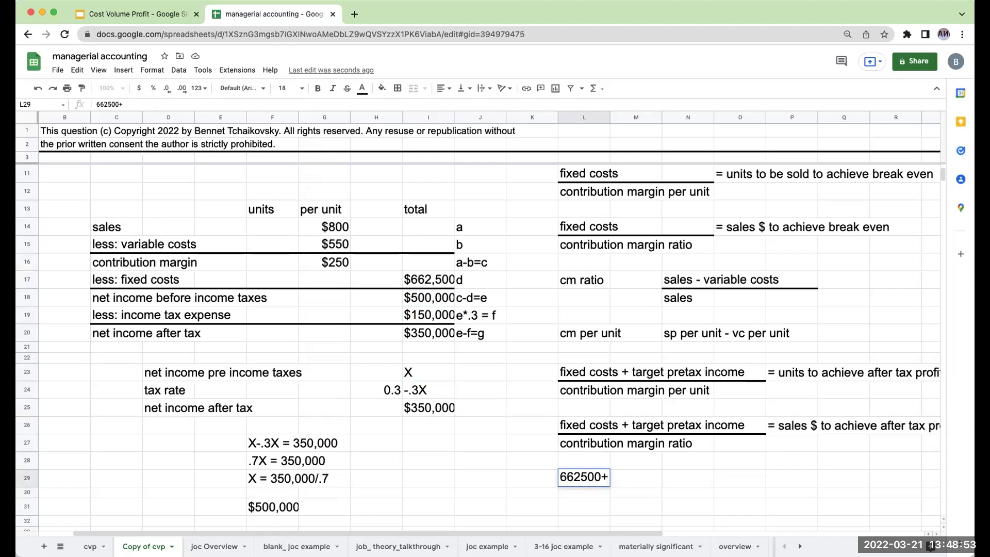
pyautogui.write('500,000')
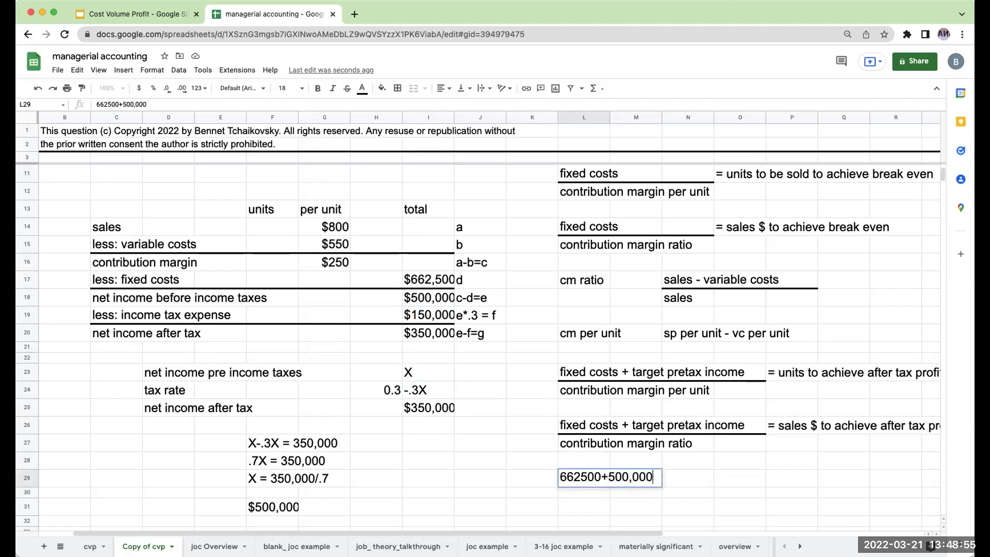
pyautogui.press('Return')
pyautogui.press('Up')
# - Append "(target pretax income)" to the net income before income taxes label in C18
pyautogui.click(110, 299)
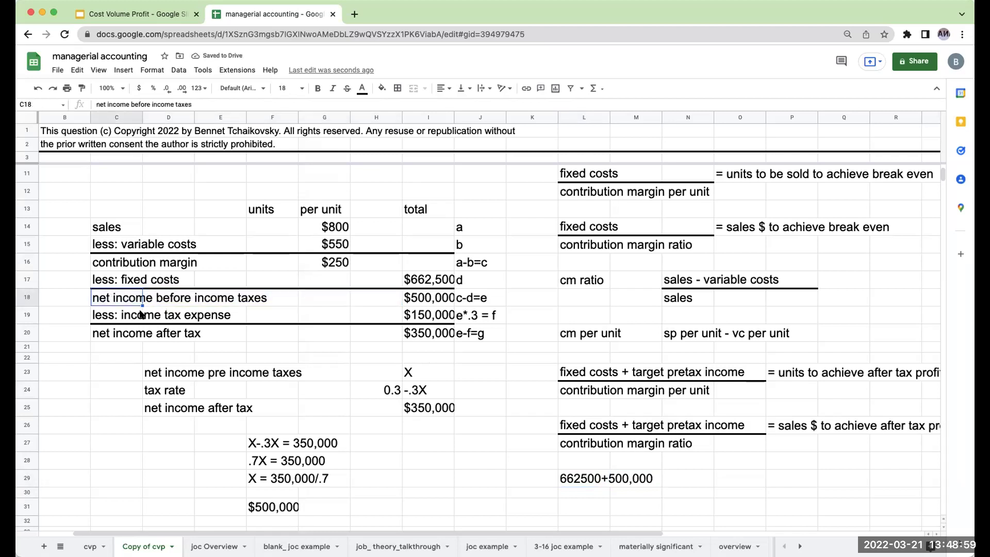
pyautogui.click(204, 106)
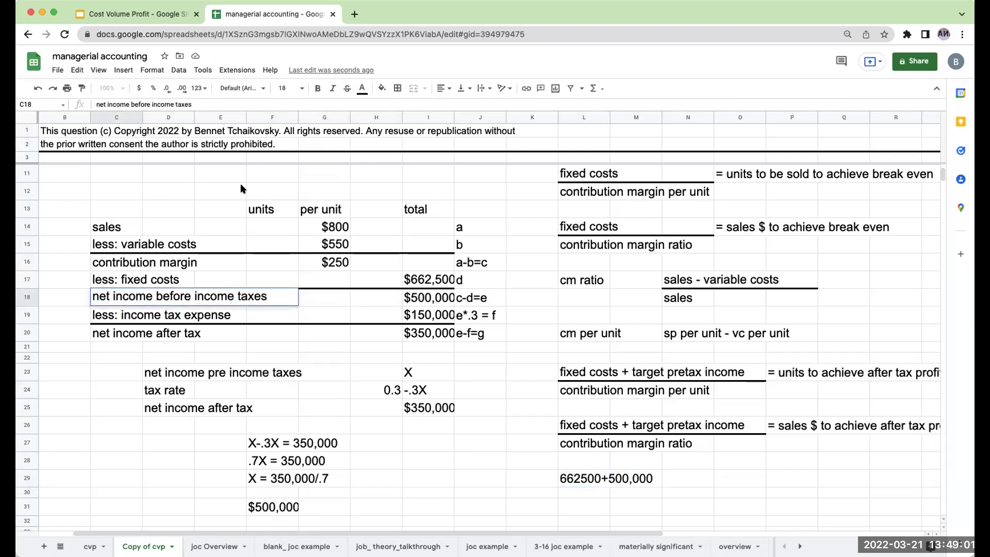
pyautogui.write('(target pretx')
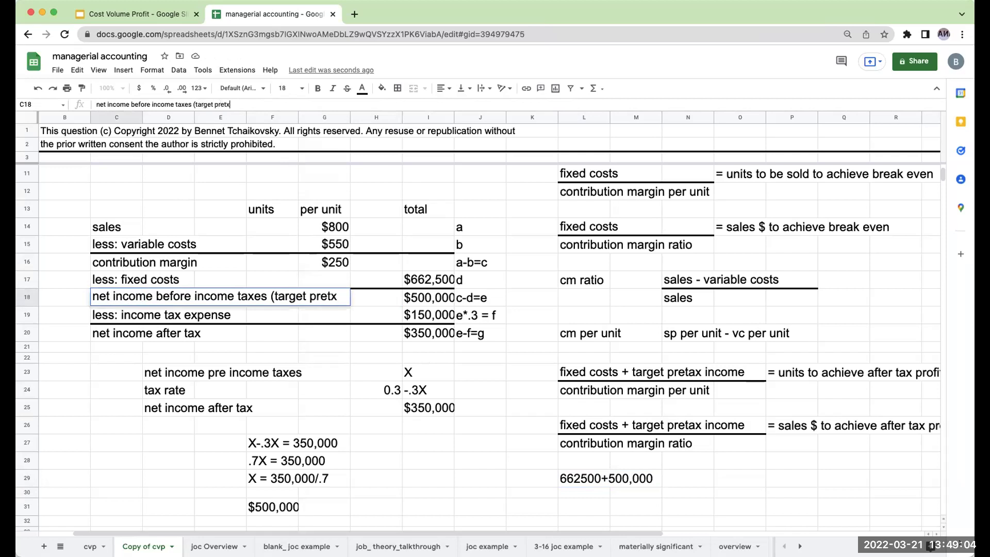
pyautogui.press('BackSpace')
pyautogui.write('ax income)')
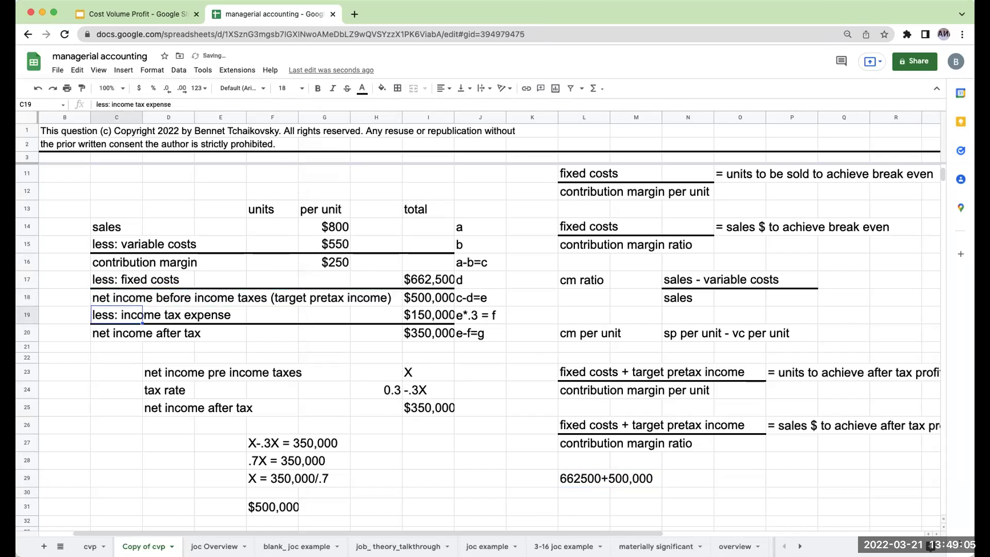
pyautogui.press('Return')
# - Add a top border across L30:M30 as the fraction line beneath the 662500+500,000 numerator
pyautogui.moveTo(573, 492); pyautogui.dragTo(631, 489)
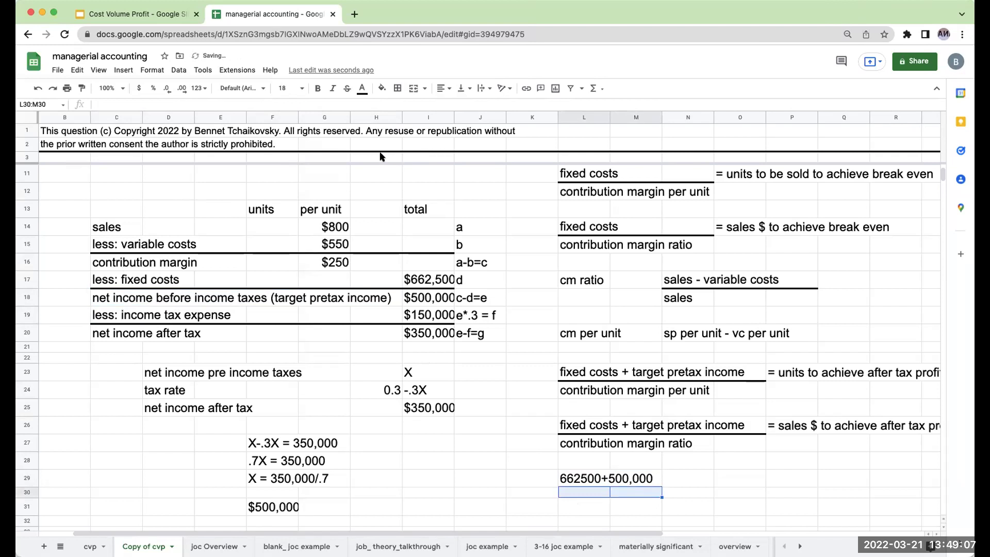
pyautogui.click(398, 88)
pyautogui.click(414, 123)
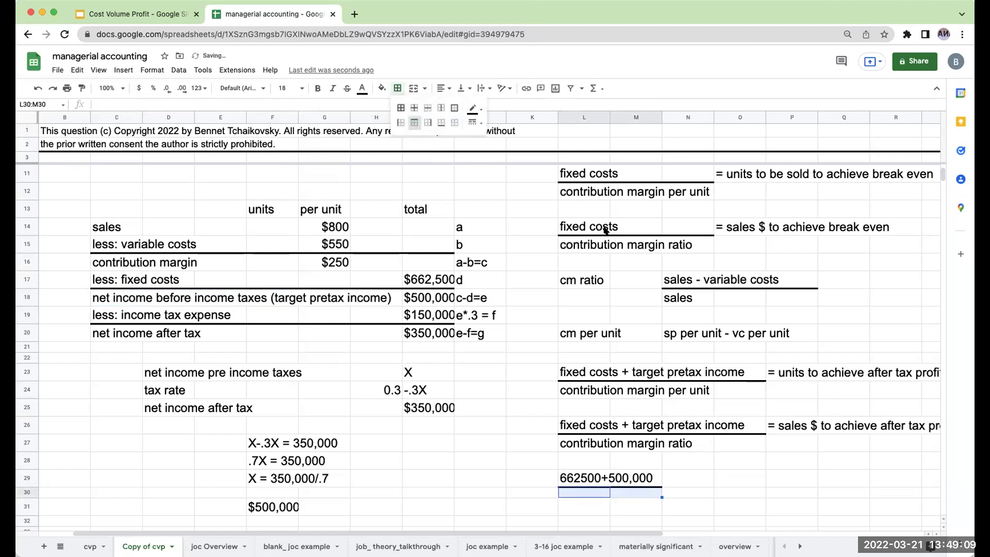
# - Enter the denominator 250 in L30 with the label cm/unit in M30
pyautogui.click(591, 335)
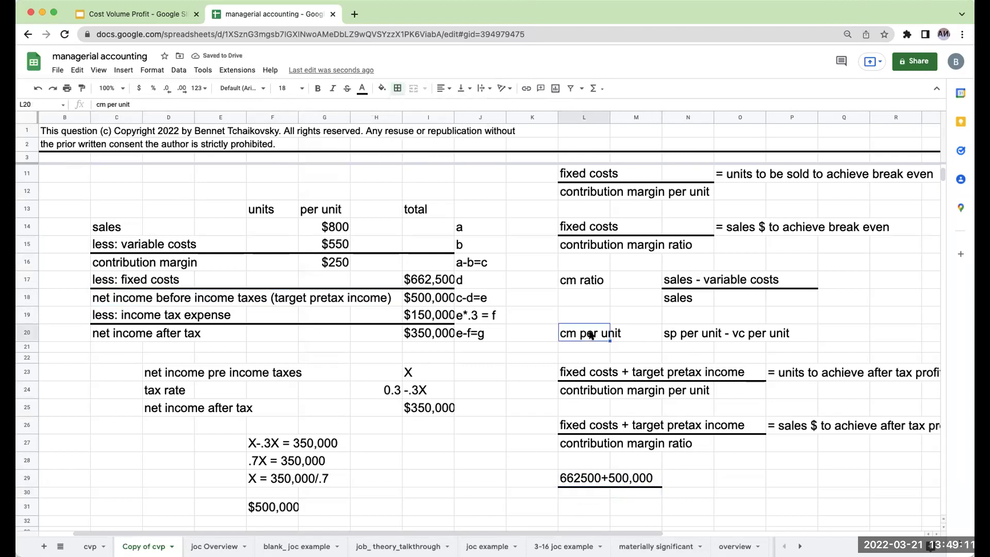
pyautogui.click(585, 500)
pyautogui.click(584, 497)
pyautogui.write('250')
pyautogui.press('Tab')
pyautogui.write('cm/unit')
pyautogui.press('Return')
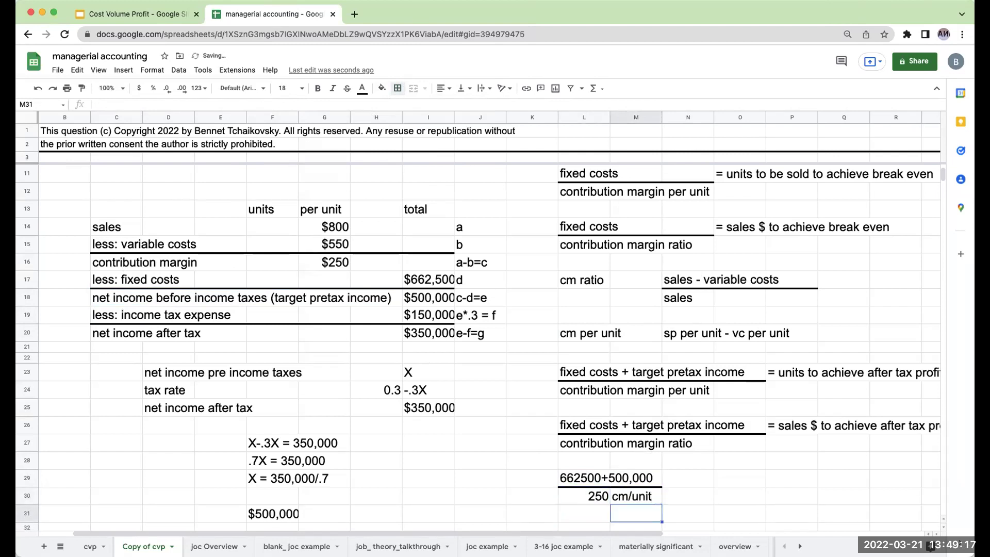
pyautogui.click(334, 230)
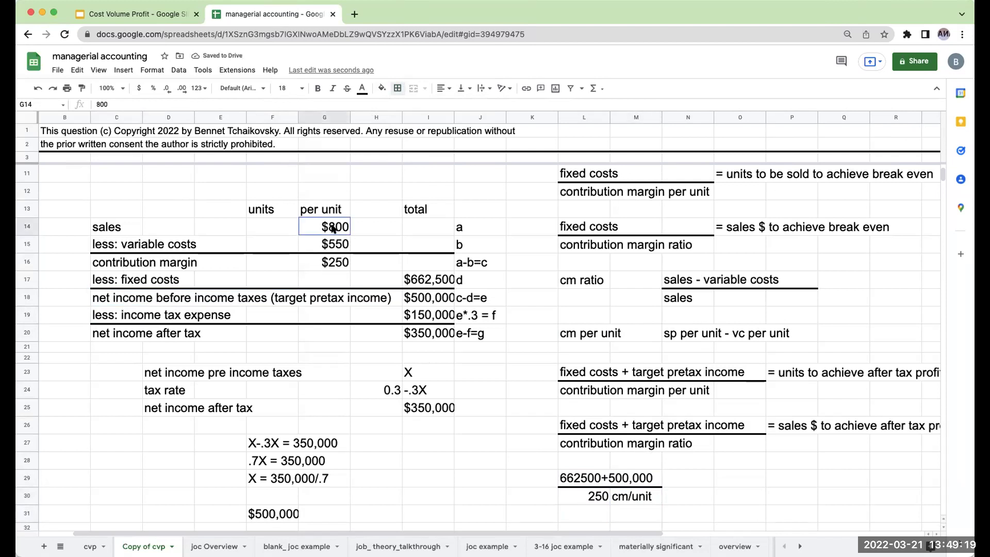
pyautogui.scroll(2, 338, 269)
pyautogui.scroll(2, 340, 294)
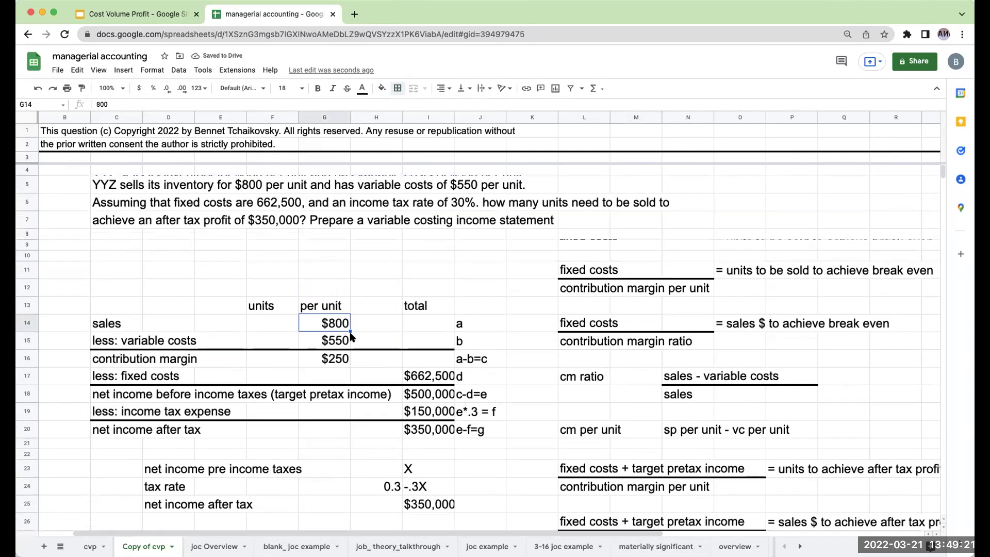
pyautogui.click(332, 336)
pyautogui.click(332, 358)
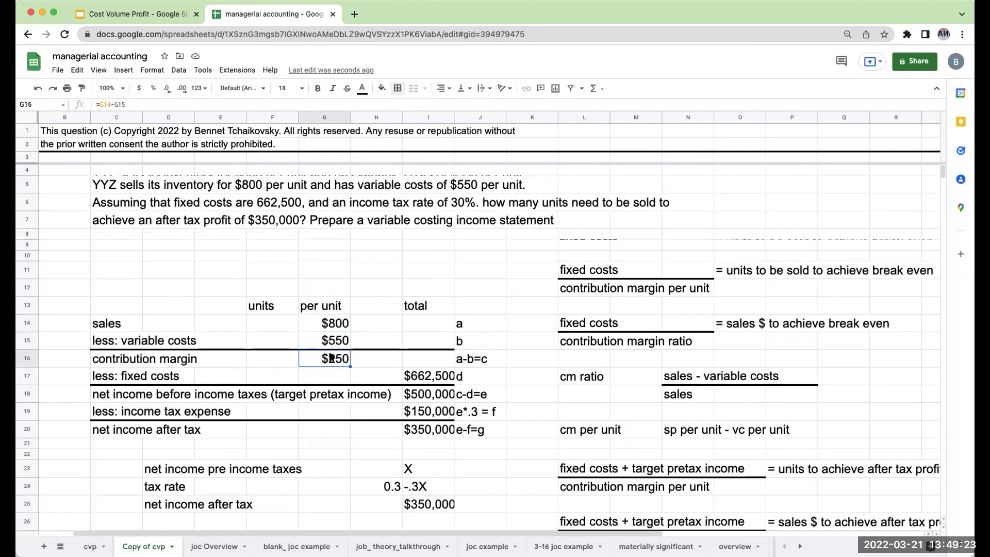
# - Calculate fixed costs plus target pretax income in O29 as I17+I18
pyautogui.scroll(-5, 498, 336)
pyautogui.click(679, 461)
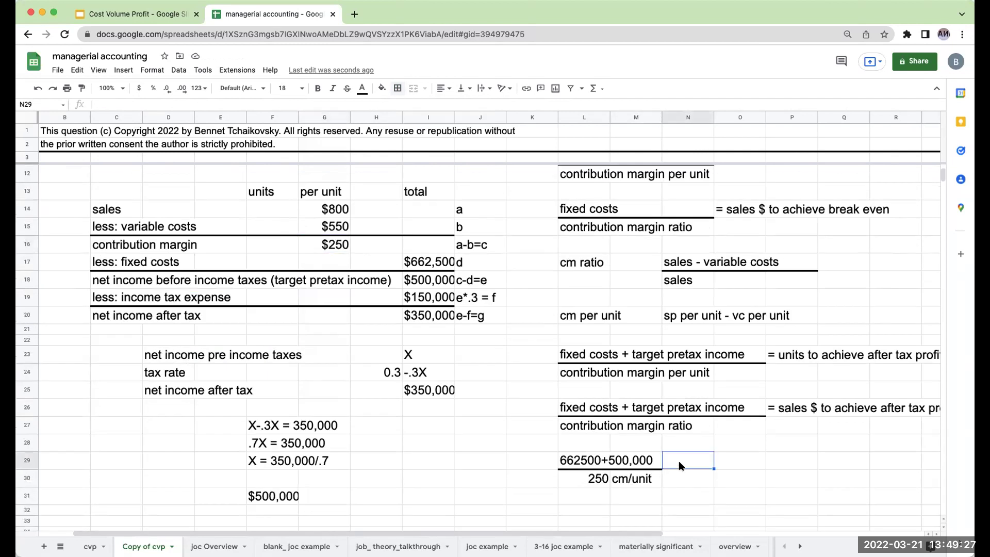
pyautogui.press('Right')
pyautogui.write('+')
pyautogui.press('Left')
pyautogui.press('Left')
pyautogui.press('Left')
pyautogui.press('Left')
pyautogui.press('Up')
pyautogui.press('Up')
pyautogui.press('Up')
pyautogui.press('Up')
pyautogui.press('Up')
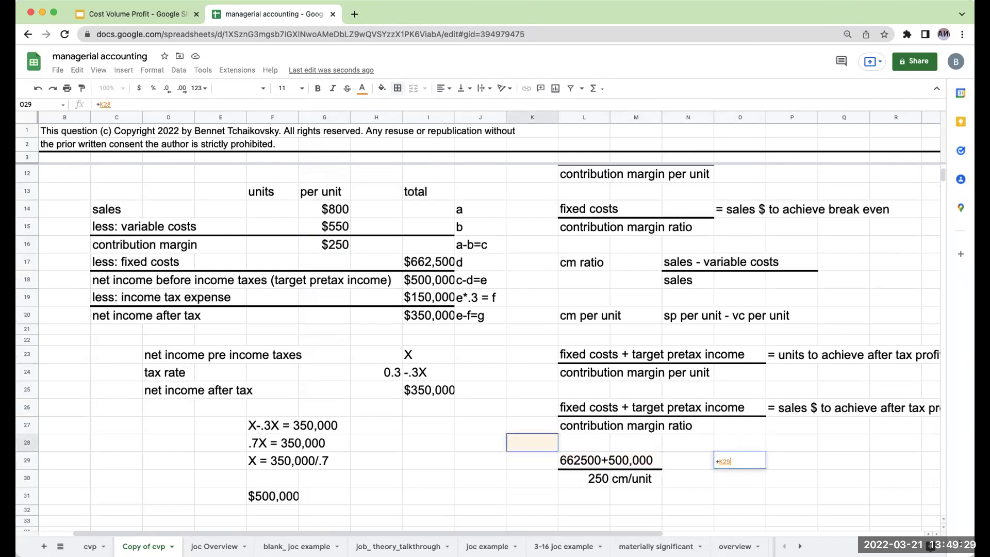
pyautogui.press('Left')
pyautogui.press('Left')
pyautogui.press('Up')
pyautogui.press('Up')
pyautogui.press('Up')
pyautogui.press('Up')
pyautogui.press('Up')
pyautogui.press('Up')
pyautogui.press('Up')
pyautogui.write('+')
pyautogui.press('Left')
pyautogui.press('Left')
pyautogui.press('Left')
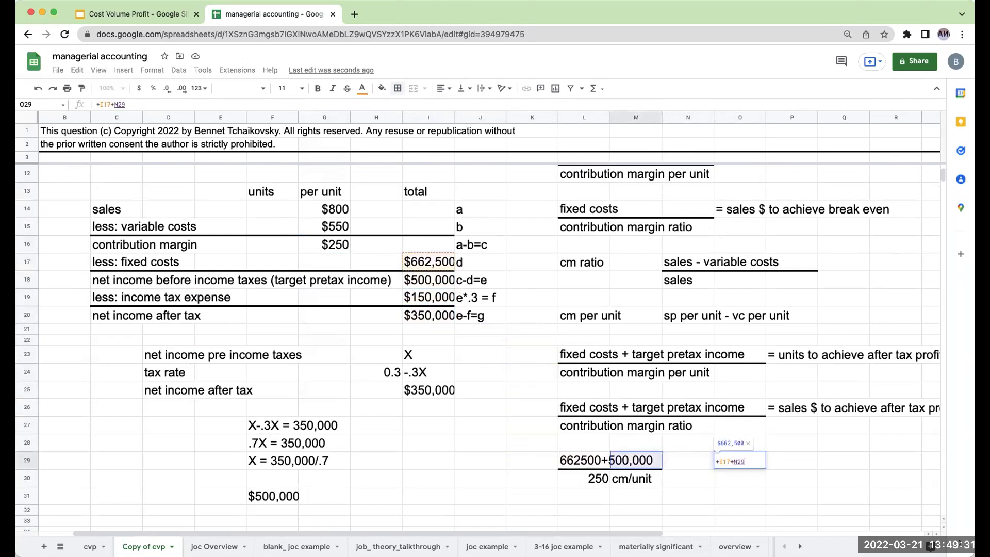
pyautogui.press('Up')
pyautogui.press('Up')
pyautogui.press('Up')
pyautogui.press('Up')
pyautogui.press('Up')
pyautogui.press('Up')
pyautogui.press('Up')
pyautogui.press('Up')
pyautogui.press('Left')
pyautogui.press('Left')
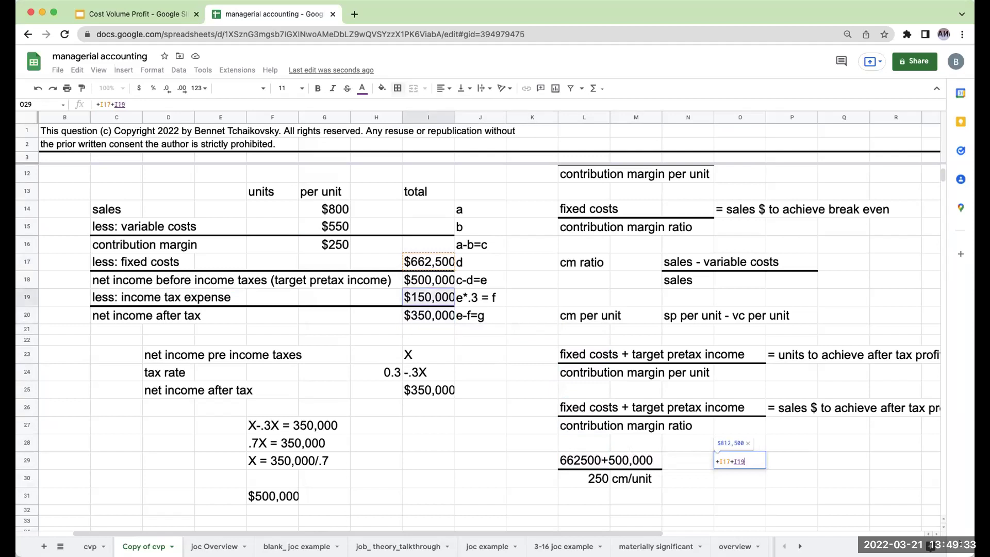
# - Format O30 as dollar currency and widen column O to fit the figure in O29
pyautogui.press('Up')
pyautogui.press('Return')
# - Link O30 to the contribution margin per unit in L30
pyautogui.write('+')
pyautogui.press('Left')
pyautogui.press('Left')
pyautogui.press('Left')
pyautogui.press('Return')
pyautogui.press('Up')
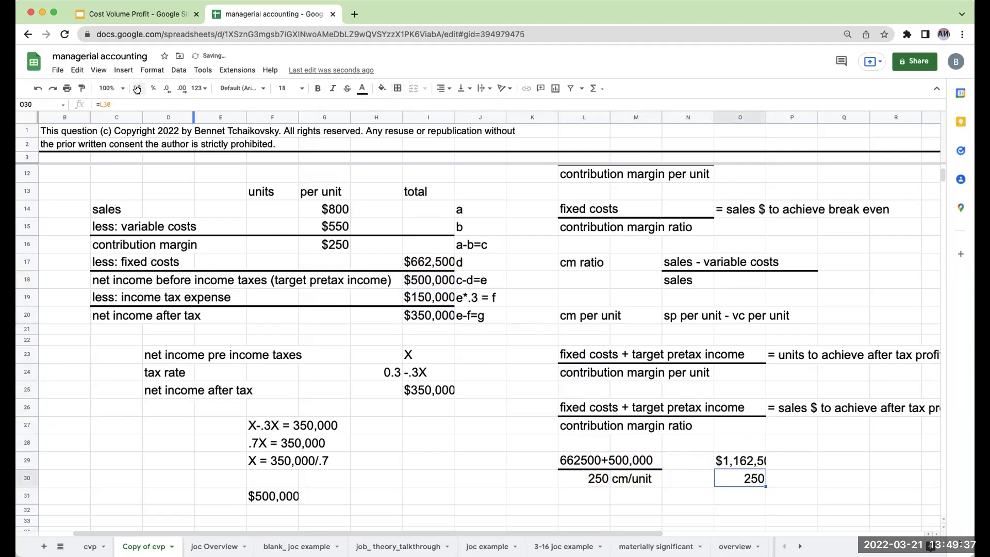
pyautogui.click(137, 88)
pyautogui.moveTo(766, 124); pyautogui.dragTo(779, 124)
# - Calculate the required units in P29 by dividing O29 by O30
pyautogui.click(808, 459)
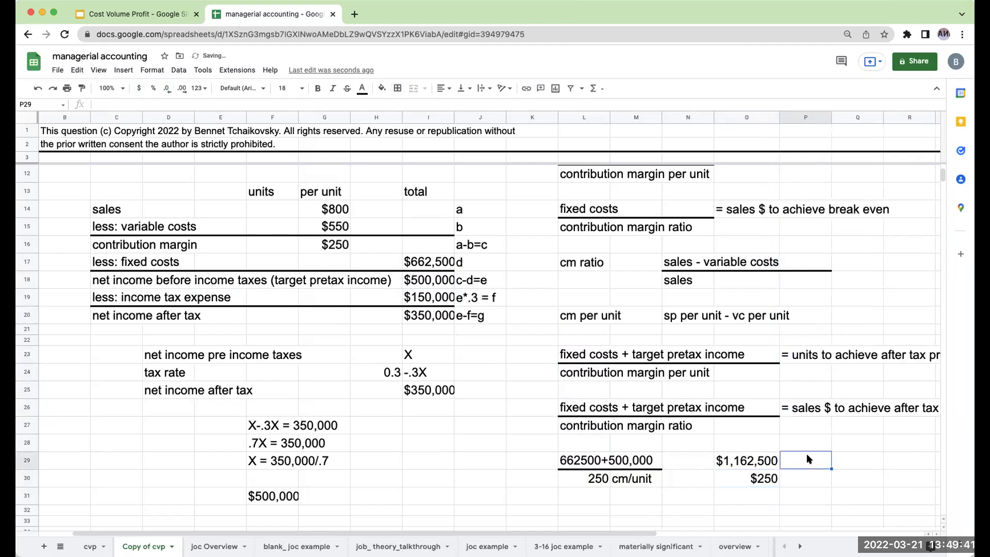
pyautogui.write('=')
pyautogui.press('Left')
pyautogui.write('/')
pyautogui.press('Down')
pyautogui.press('Left')
pyautogui.press('Return')
# - Add a bottom border to O29 as the fraction line above the contribution margin per unit
pyautogui.press('Up')
pyautogui.press('Left')
pyautogui.click(399, 89)
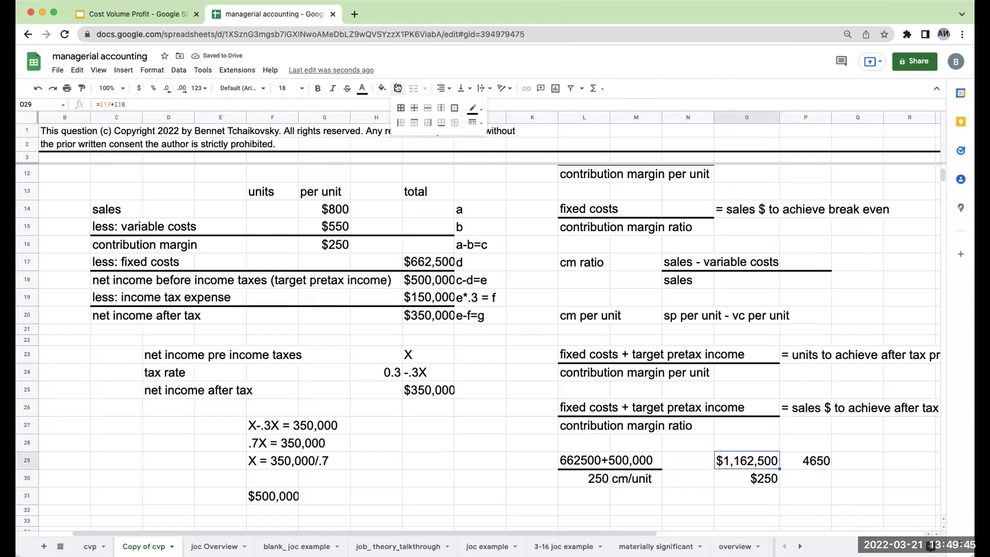
pyautogui.click(440, 122)
pyautogui.click(513, 484)
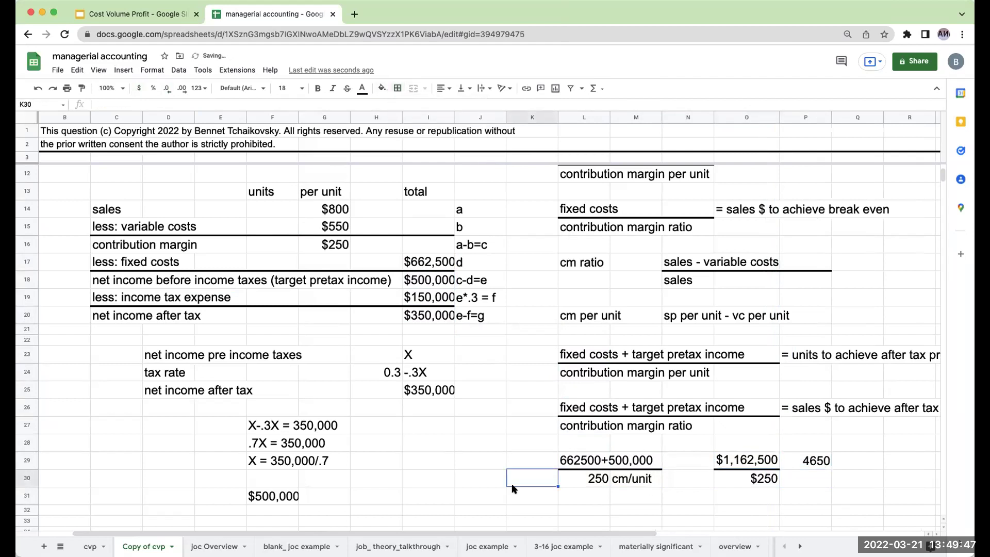
# - Calculate the total contribution margin in I16 as I17+I18 and widen column I to fit the figure
pyautogui.click(322, 243)
pyautogui.click(264, 241)
pyautogui.press('Right')
pyautogui.press('Right')
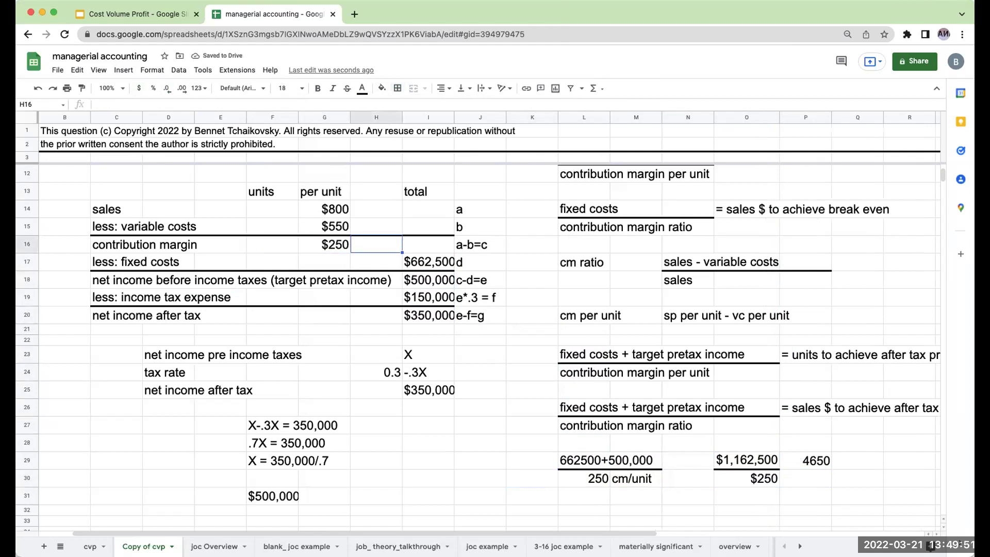
pyautogui.press('Right')
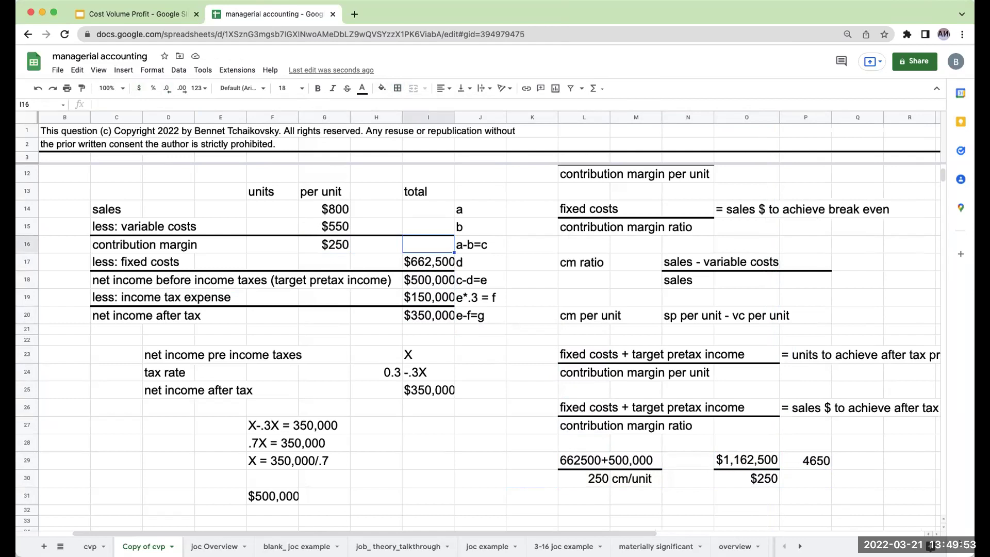
pyautogui.write('+')
pyautogui.press('Down')
pyautogui.write('+')
pyautogui.press('Down')
pyautogui.press('Down')
pyautogui.press('Return')
pyautogui.press('Up')
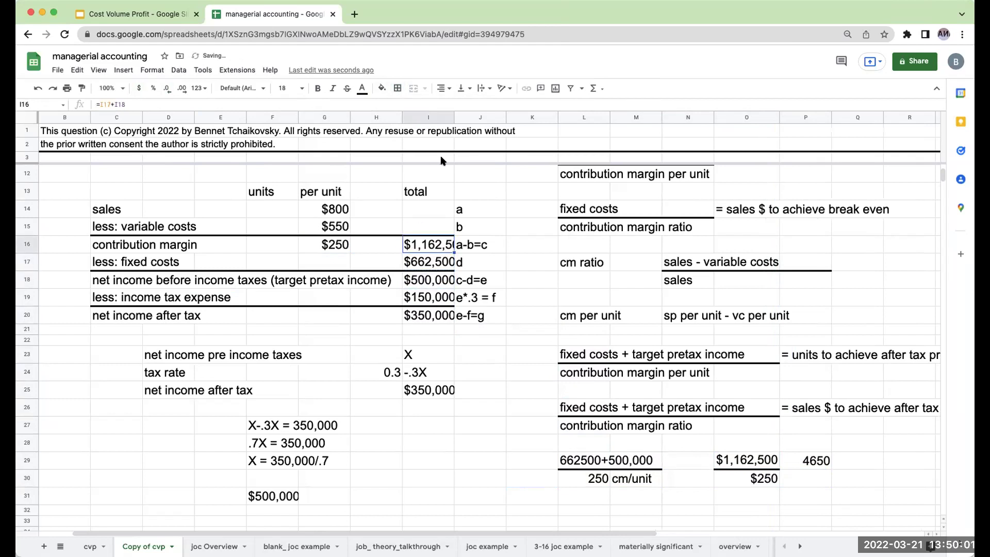
pyautogui.moveTo(454, 117); pyautogui.dragTo(475, 116)
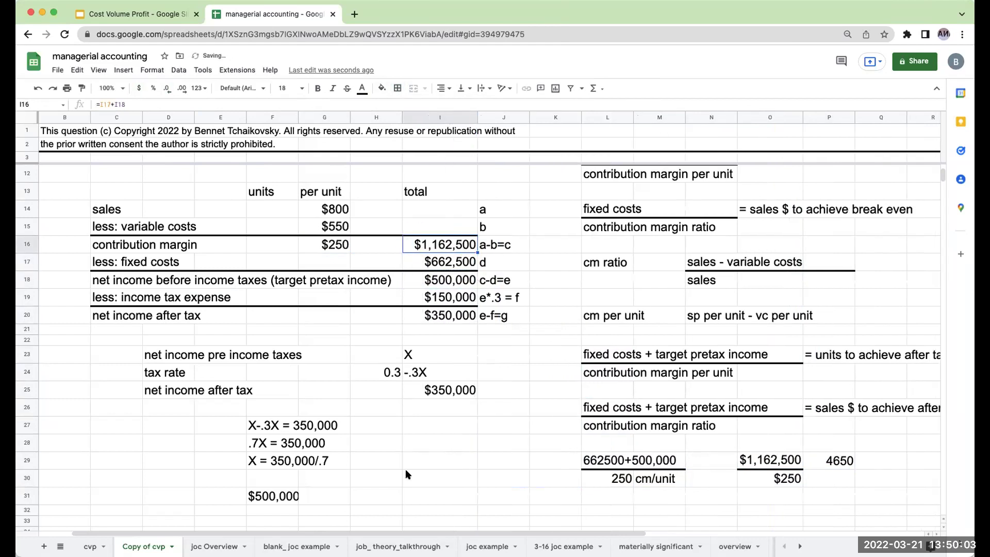
pyautogui.click(416, 434)
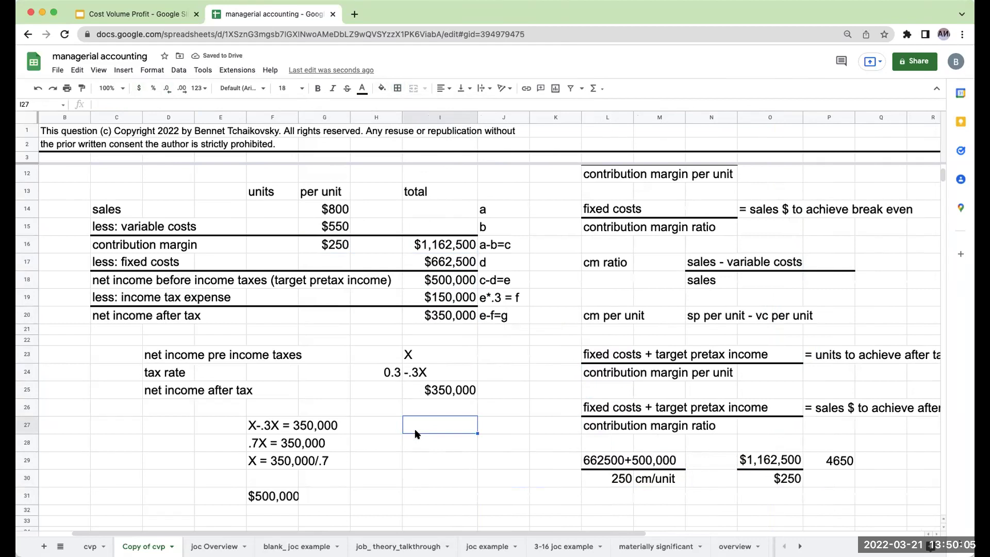
# - Enter Y in I27 for the unknown contribution margin and ;- 662500 in I28 for the fixed costs deducted from it
pyautogui.write('Y')
pyautogui.press('Return')
pyautogui.press('Return')
pyautogui.write(';- ')
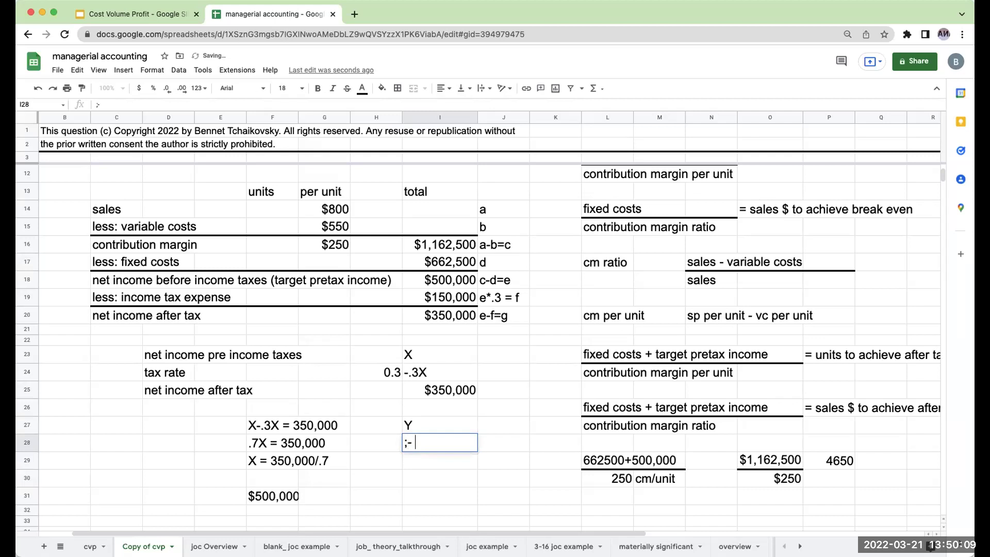
pyautogui.write('662500')
pyautogui.press('Return')
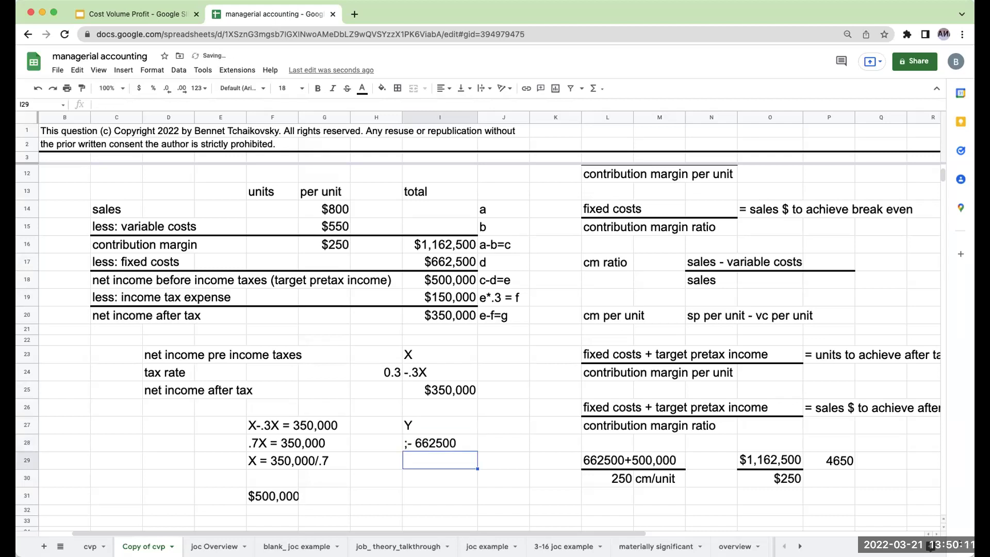
# - Complete the contribution margin equation by entering = 500,000 as text in I29
pyautogui.write("'=")
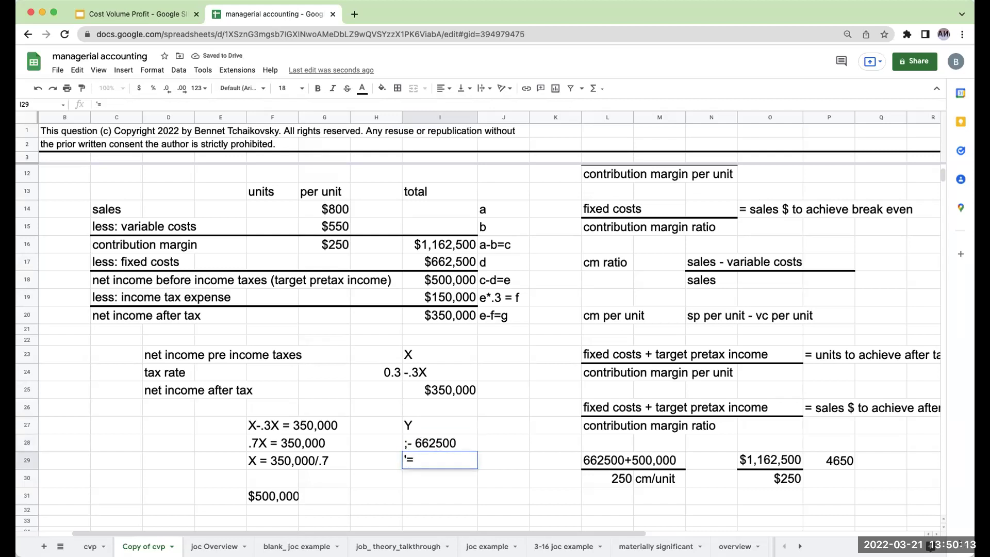
pyautogui.write(' 50,000')
pyautogui.press('Return')
pyautogui.press('Up')
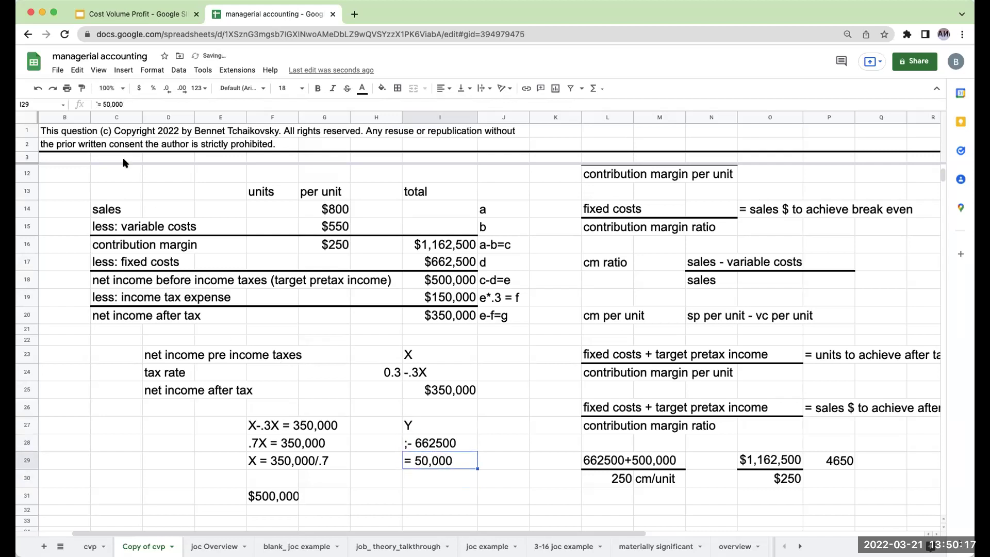
pyautogui.click(108, 104)
pyautogui.write('0')
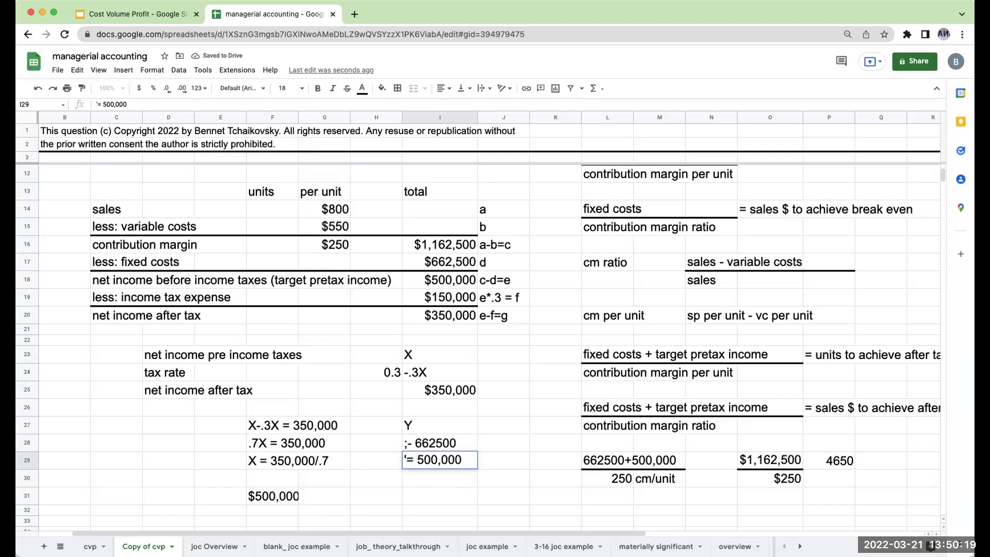
pyautogui.press('Return')
# - Review the fixed costs, pretax income and total contribution margin in column I, and the contribution margin per unit in G16
pyautogui.click(443, 248)
pyautogui.click(441, 264)
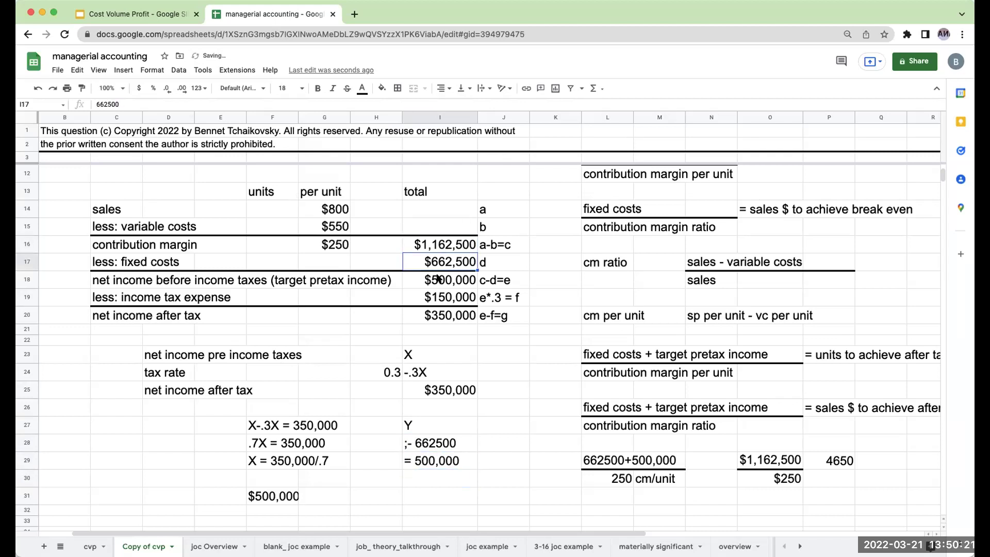
pyautogui.click(437, 279)
pyautogui.click(442, 246)
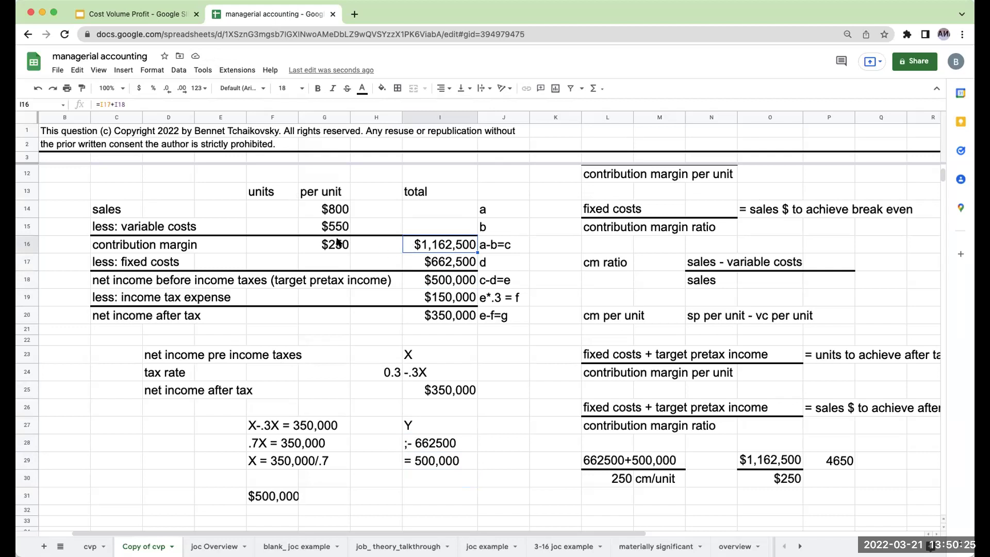
pyautogui.click(286, 241)
pyautogui.press('Right')
pyautogui.press('Right')
pyautogui.press('Right')
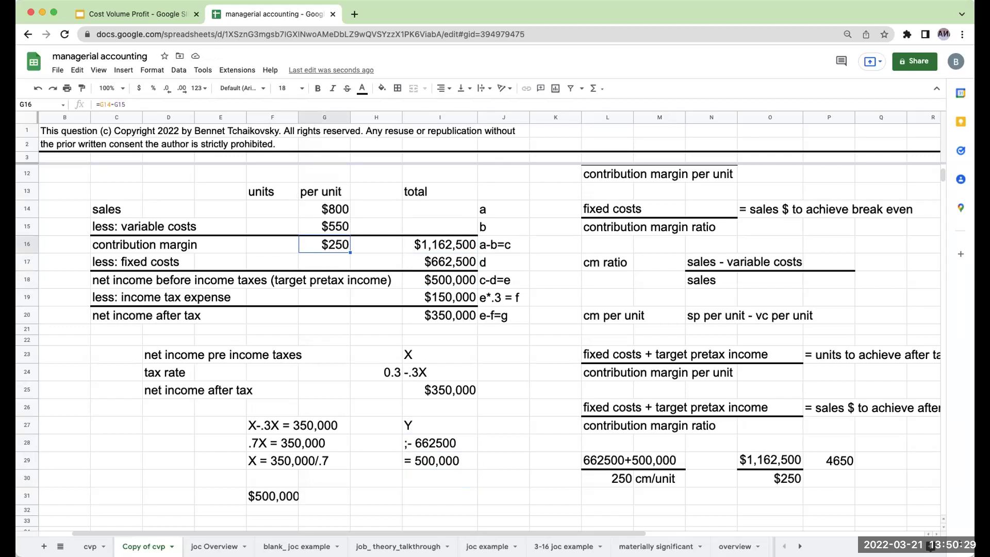
# - Calculate the contribution margin units in F16 by dividing I16 by G16
pyautogui.press('Left')
pyautogui.press('Left')
pyautogui.press('Left')
pyautogui.write('+')
pyautogui.press('Right')
pyautogui.press('Right')
pyautogui.press('Right')
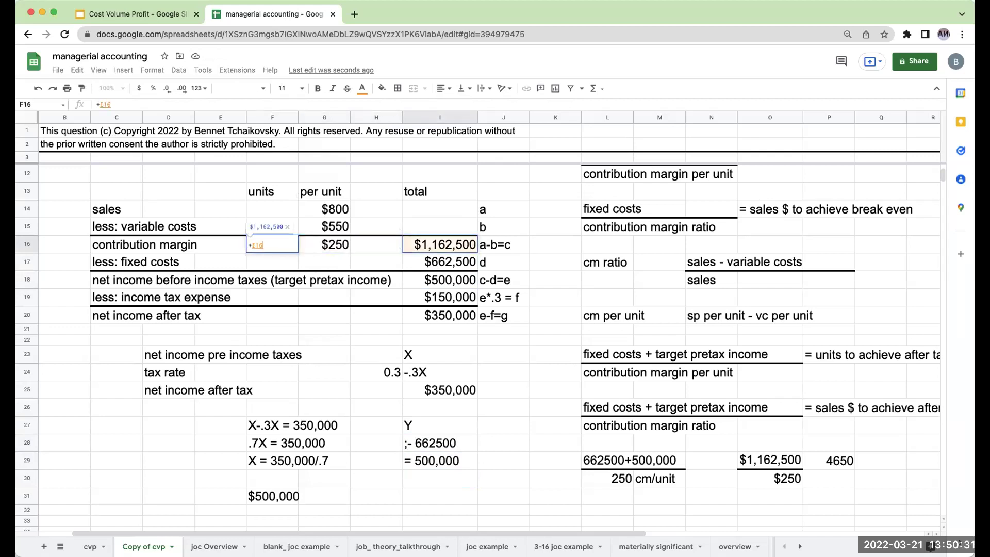
pyautogui.write('/')
pyautogui.press('Right')
pyautogui.press('Return')
pyautogui.press('Up')
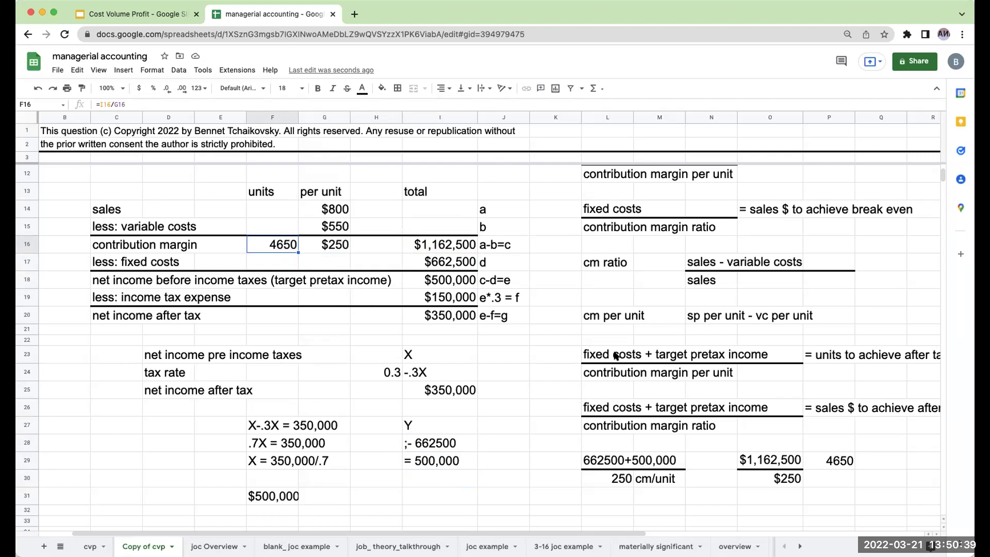
# - Fill in the variable cost and sales units by linking F15 to F16 and F14 to F15
pyautogui.click(272, 220)
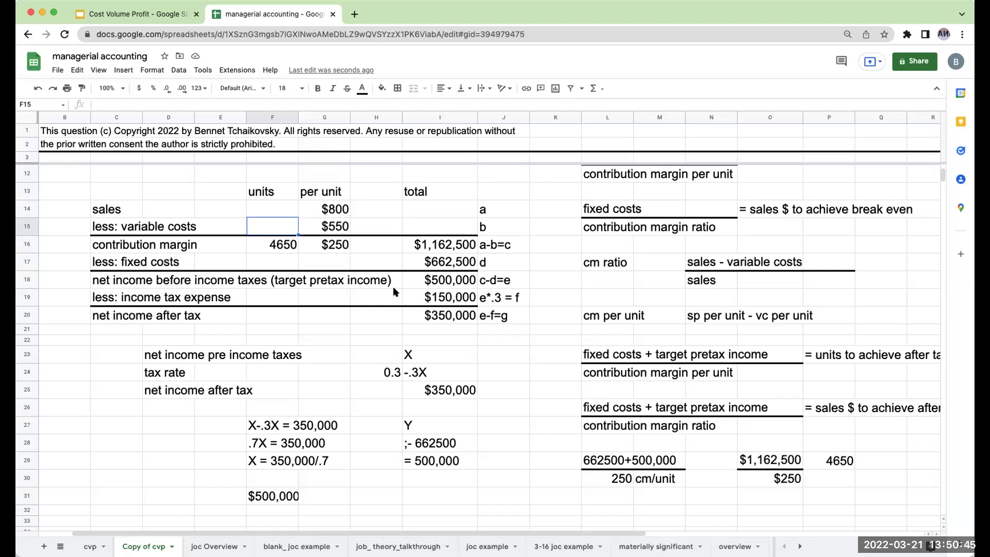
pyautogui.press('Down')
pyautogui.press('Up')
pyautogui.write('4650')
pyautogui.press('Up')
pyautogui.write('=F16')
pyautogui.press('Return')
pyautogui.press('Up')
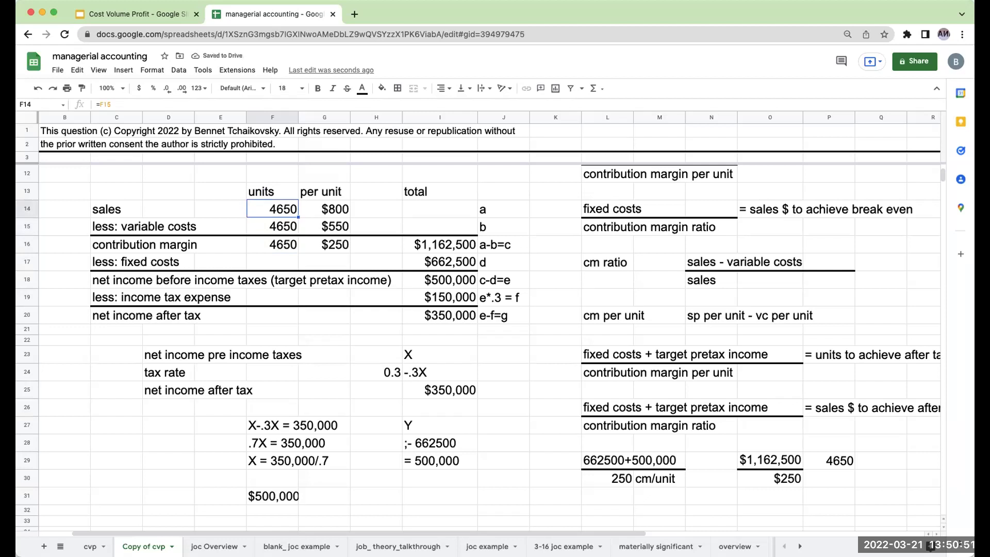
pyautogui.press('Down')
pyautogui.press('Down')
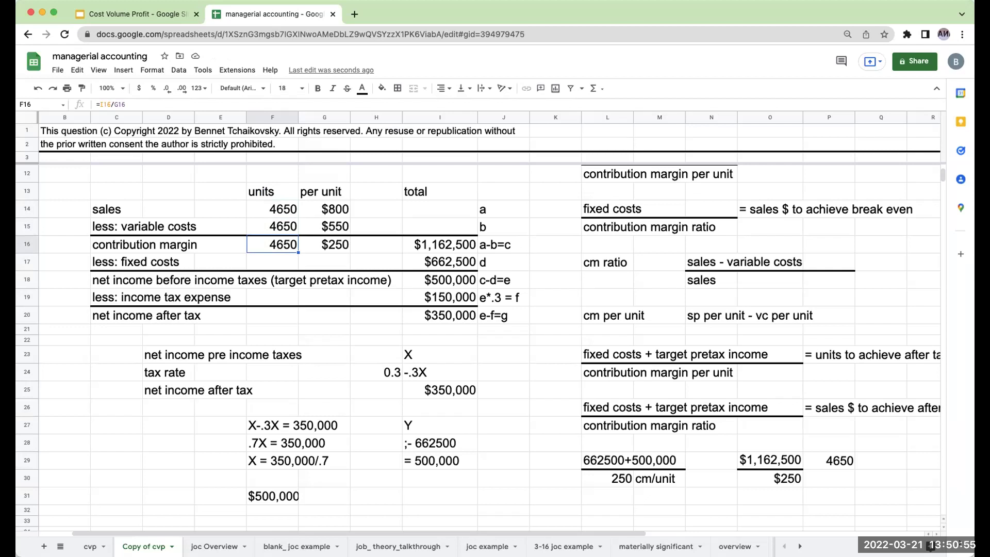
pyautogui.press('Up')
pyautogui.press('Up')
pyautogui.press('Down')
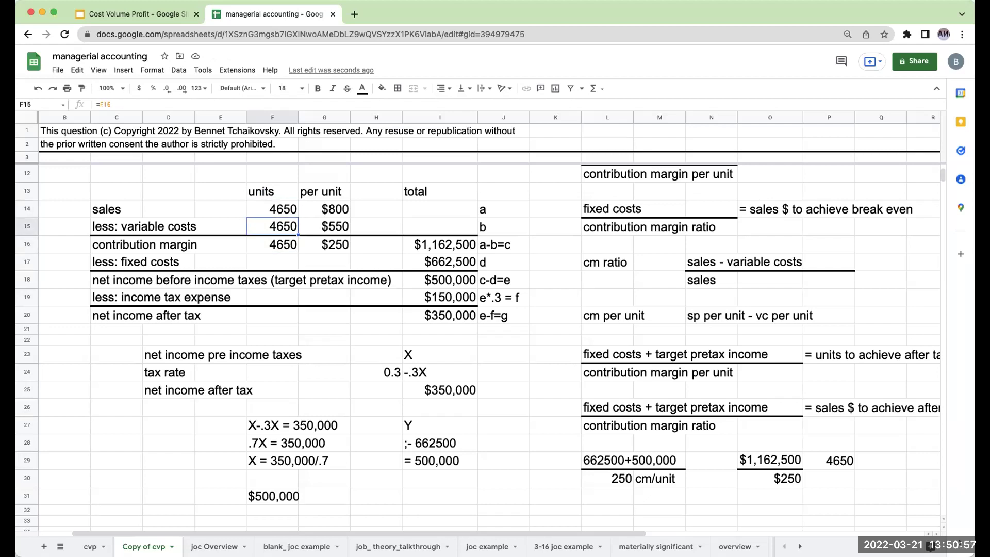
# - Calculate total sales in I14 by multiplying the units in F14 by the price per unit in G14
pyautogui.press('Up')
pyautogui.press('Right')
pyautogui.press('Right')
pyautogui.press('Right')
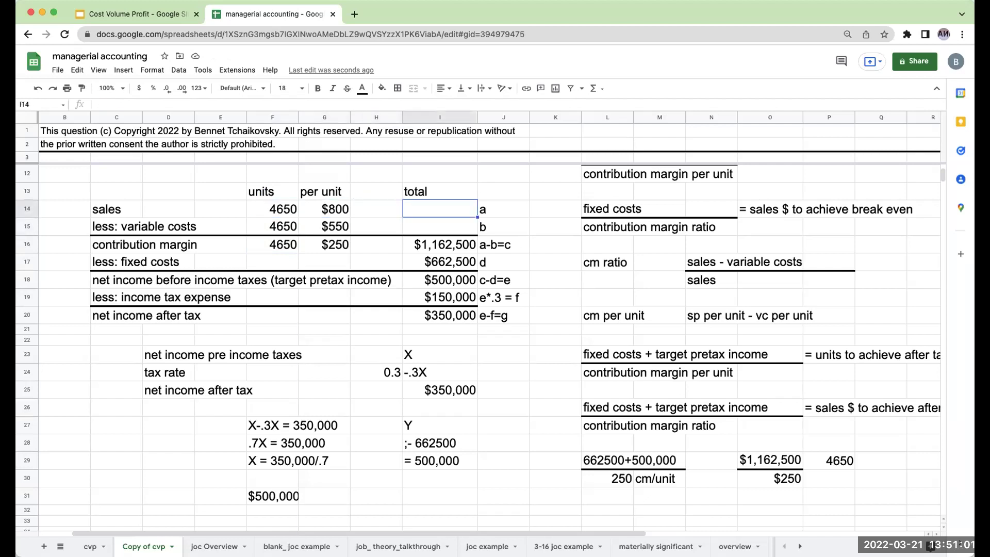
pyautogui.write('+')
pyautogui.press('Left')
pyautogui.press('Left')
pyautogui.press('Left')
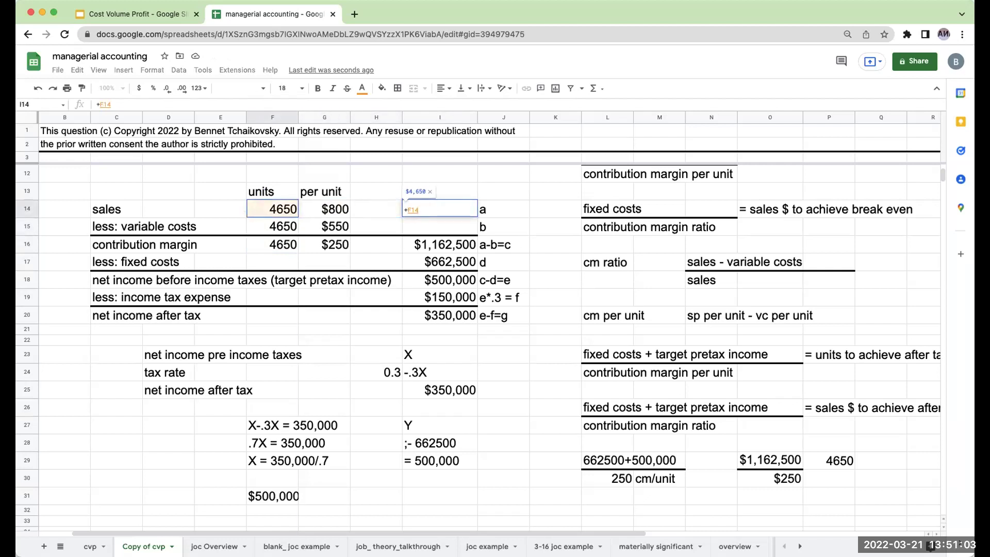
pyautogui.write('*')
pyautogui.press('Left')
pyautogui.press('Left')
pyautogui.press('Return')
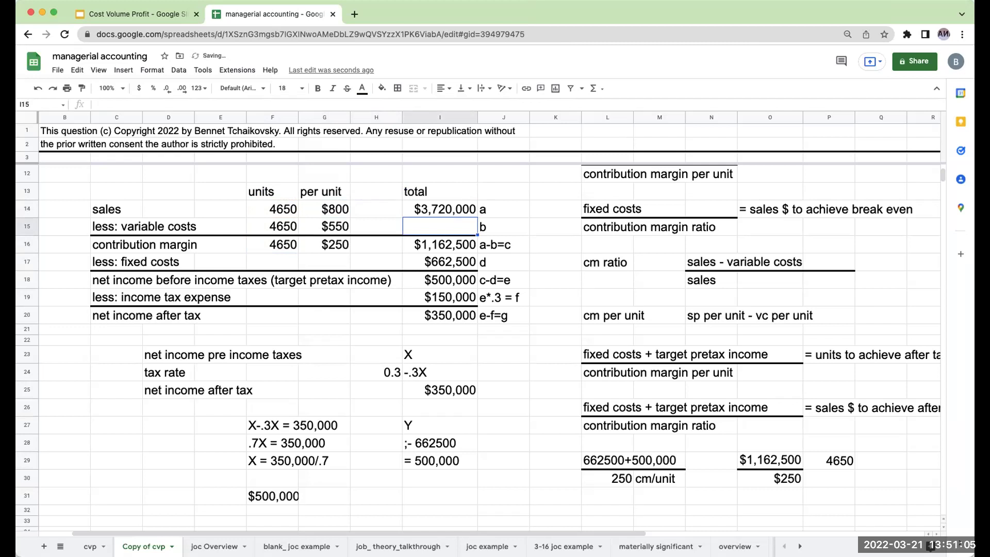
# - Calculate total variable costs in I15 by multiplying the units in F15 by the cost per unit in G15
pyautogui.write('+')
pyautogui.press('Left')
pyautogui.press('Left')
pyautogui.press('Left')
pyautogui.write('*')
pyautogui.press('Left')
pyautogui.press('Left')
pyautogui.press('Return')
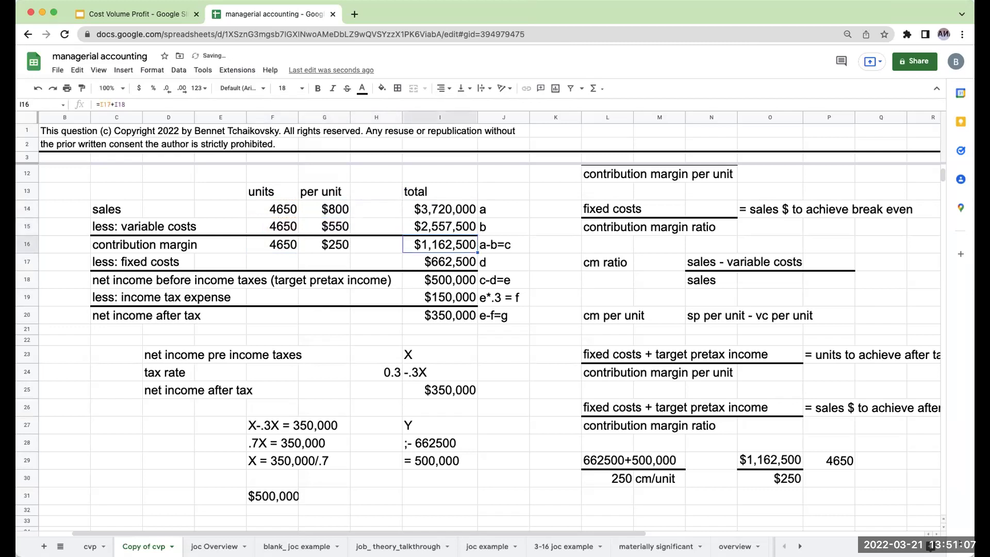
# - Check the contribution margin with a temporary I14-I15 formula in K15 and clear that cell
pyautogui.press('Up')
pyautogui.press('Right')
pyautogui.press('Right')
pyautogui.write('+')
pyautogui.press('Left')
pyautogui.press('Left')
pyautogui.press('Up')
pyautogui.write('-')
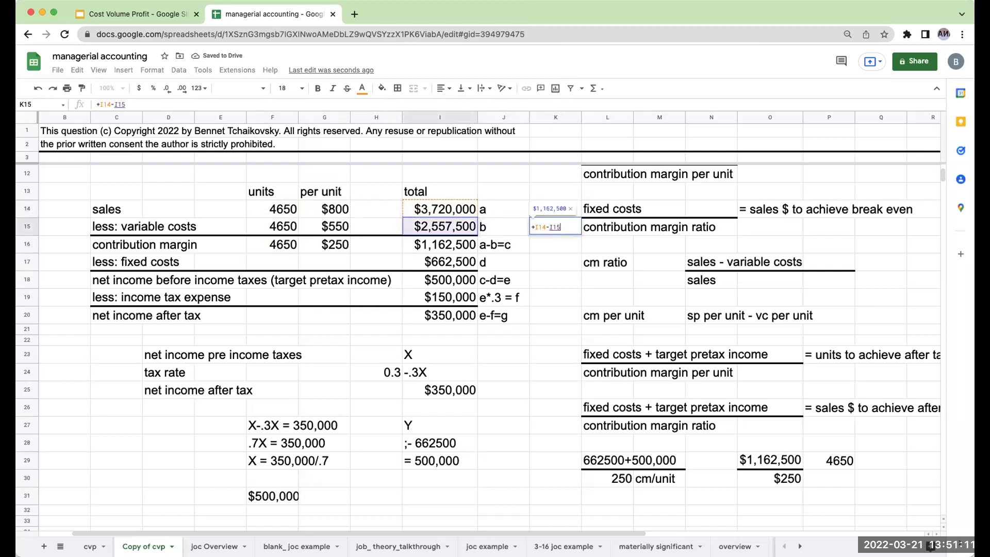
pyautogui.press('Left')
pyautogui.press('Left')
pyautogui.press('Return')
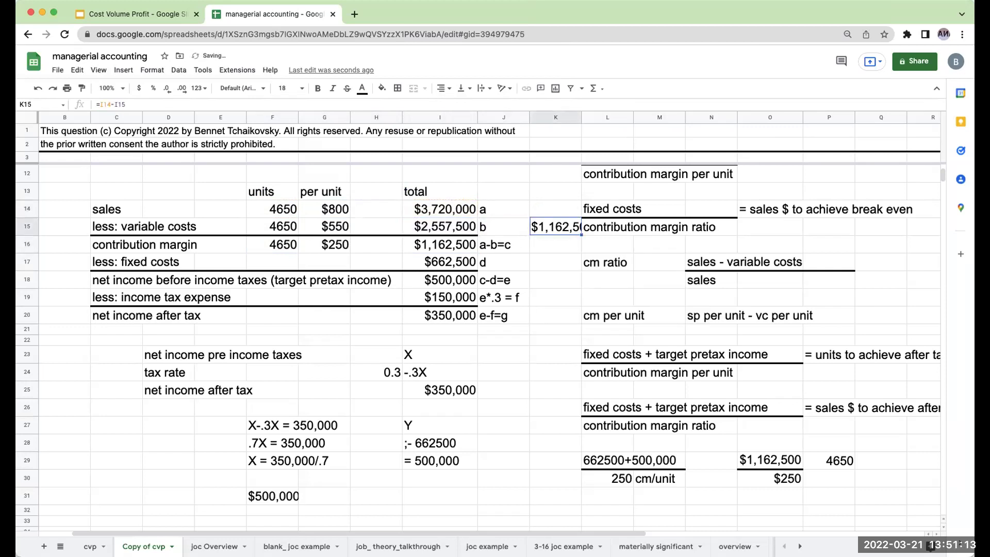
pyautogui.press('Delete')
# - Review the income statement from contribution margin down to net income after tax, along with the question text and the units in F14:F16
pyautogui.press('Left')
pyautogui.press('Left')
pyautogui.press('Down')
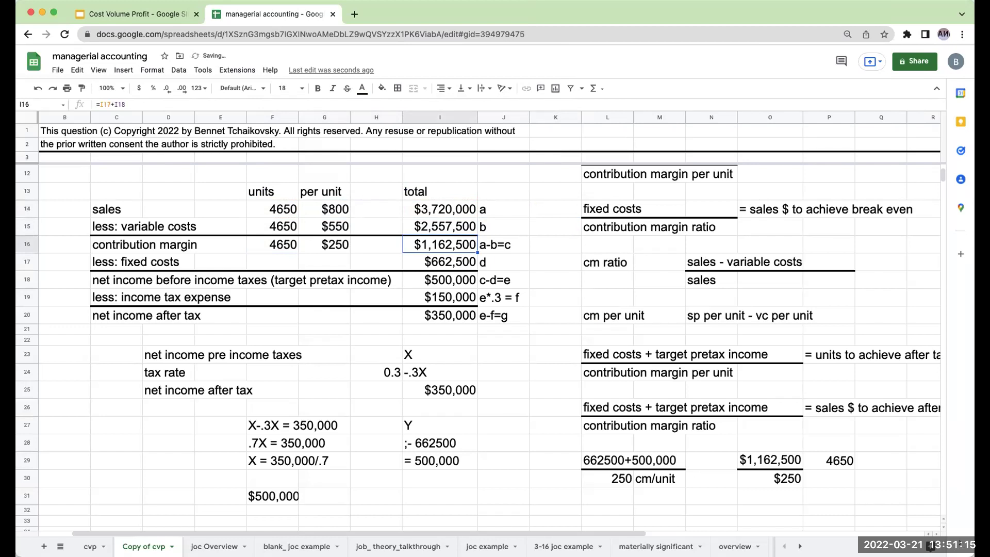
pyautogui.press('Down')
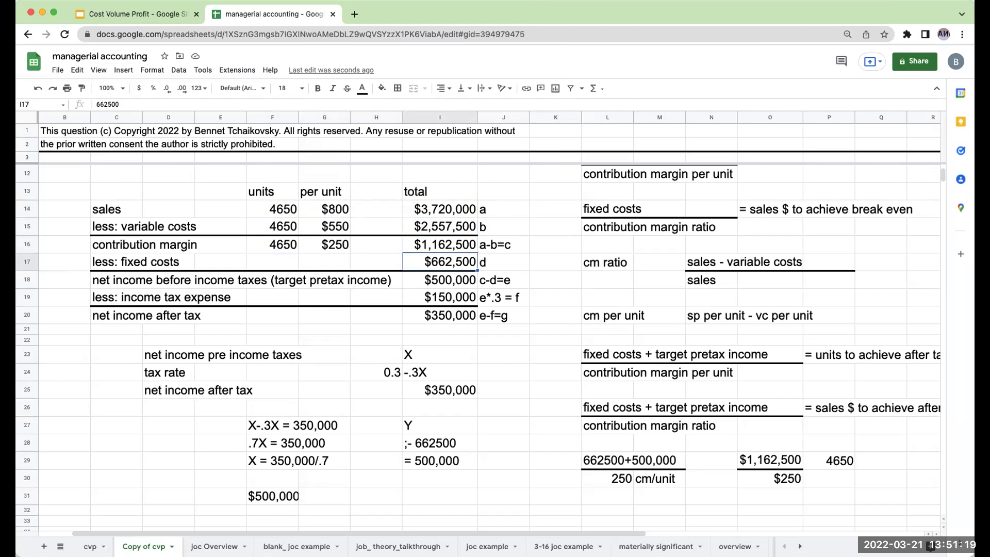
pyautogui.press('Down')
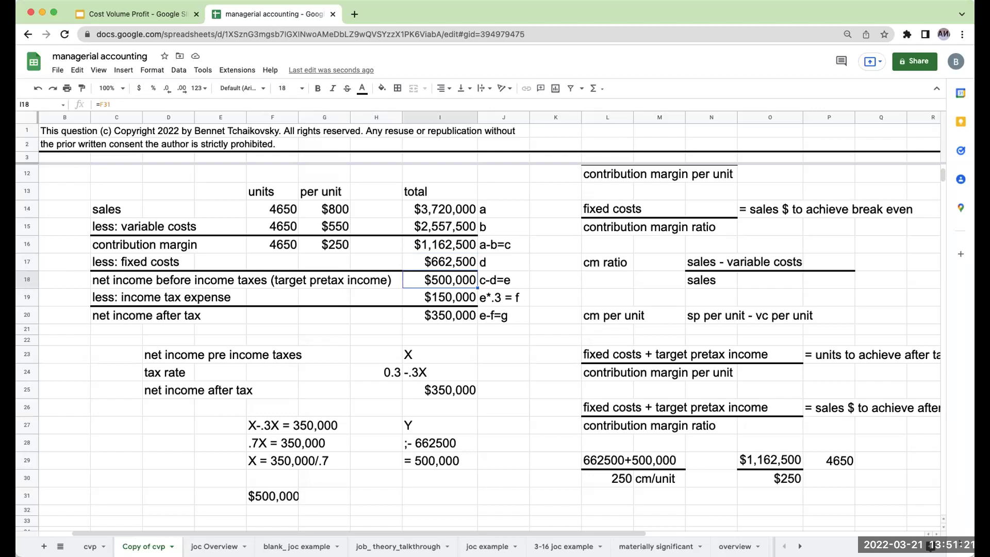
pyautogui.click(439, 297)
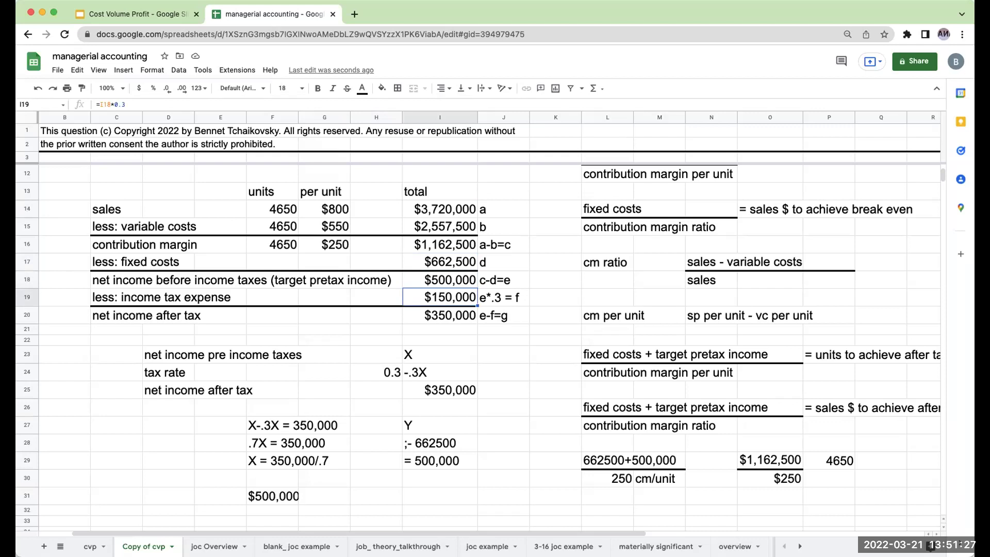
pyautogui.click(439, 315)
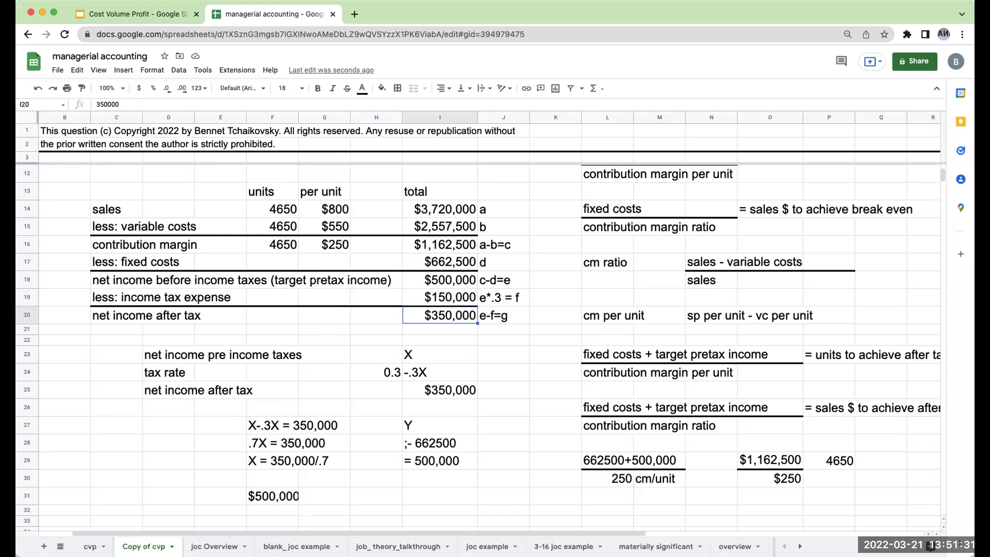
pyautogui.scroll(3, 616, 284)
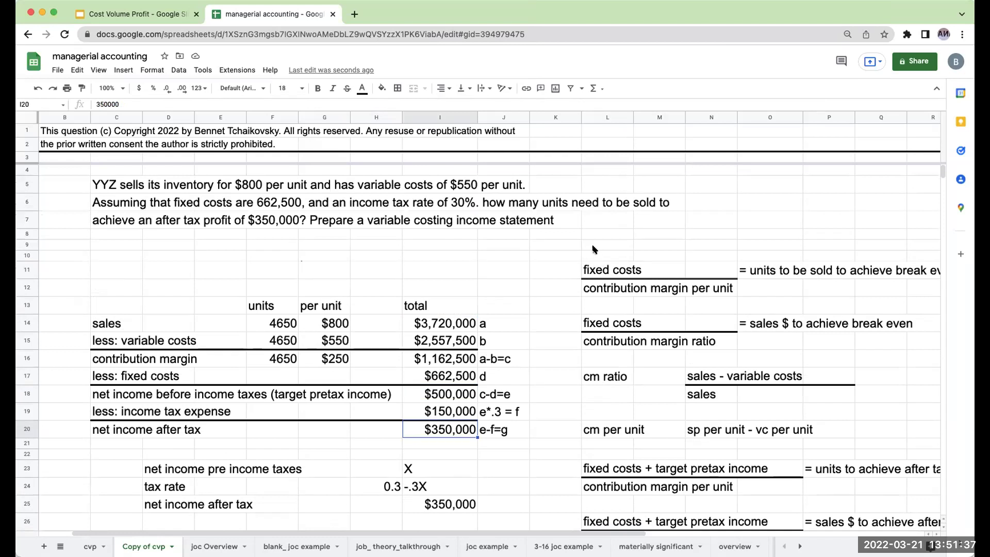
pyautogui.scroll(-2, 531, 325)
pyautogui.scroll(-1, 530, 330)
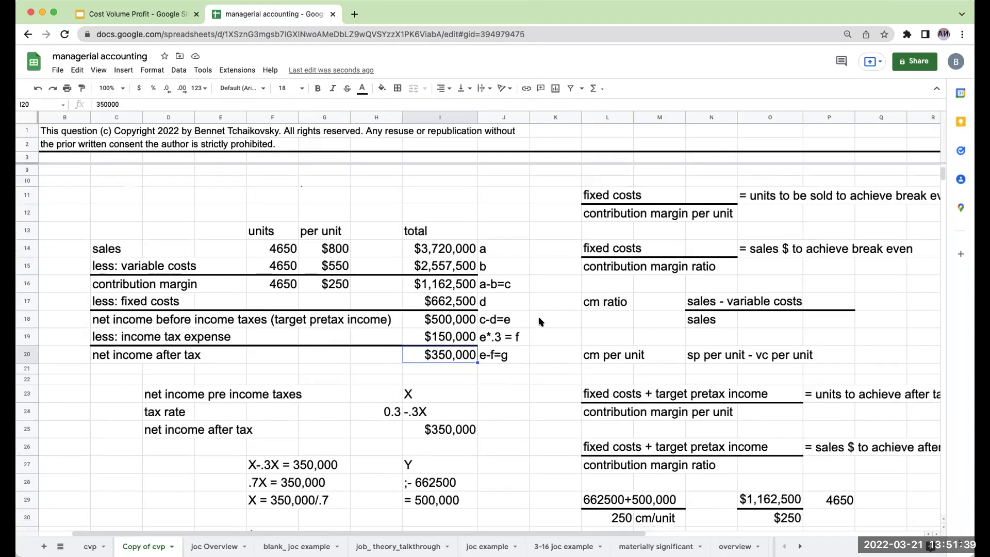
pyautogui.moveTo(292, 248); pyautogui.dragTo(302, 273)
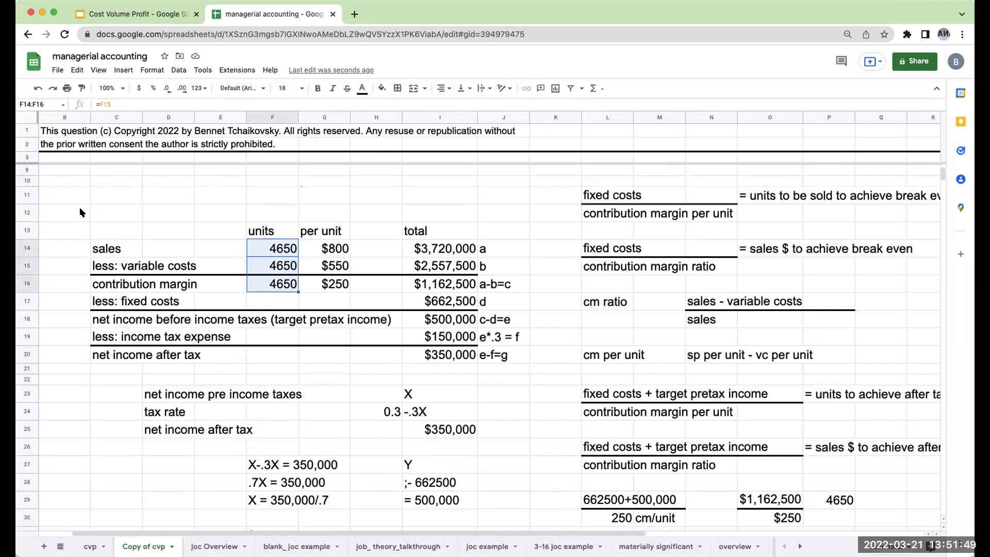
# - Put an outer border around the income statement in B12:K21
pyautogui.moveTo(80, 212); pyautogui.dragTo(536, 369)
pyautogui.click(397, 88)
pyautogui.click(456, 108)
pyautogui.click(267, 248)
pyautogui.click(269, 262)
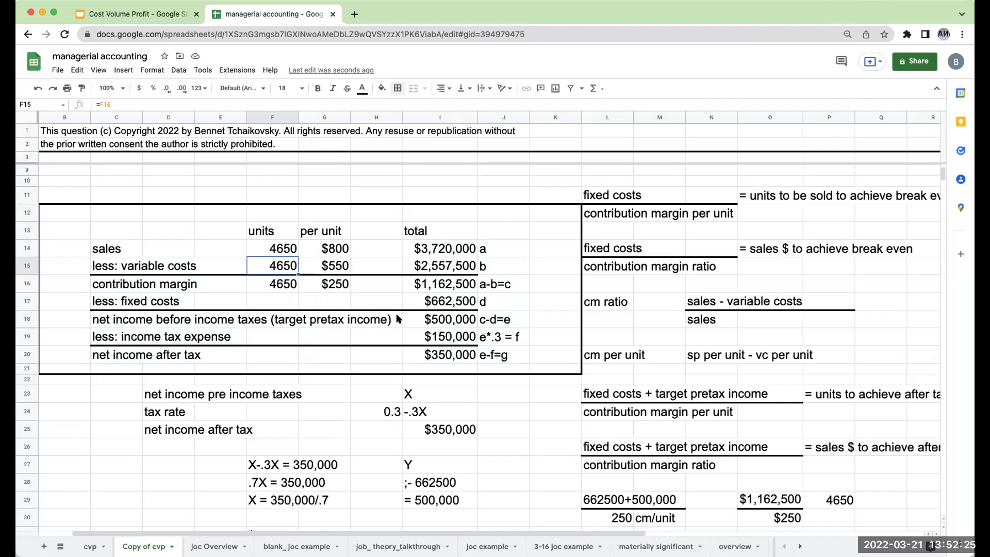
# - Switch to the Cost Volume Profit presentation in Google Slides and start the slideshow from the "Thank you!" slide 15
pyautogui.click(137, 14)
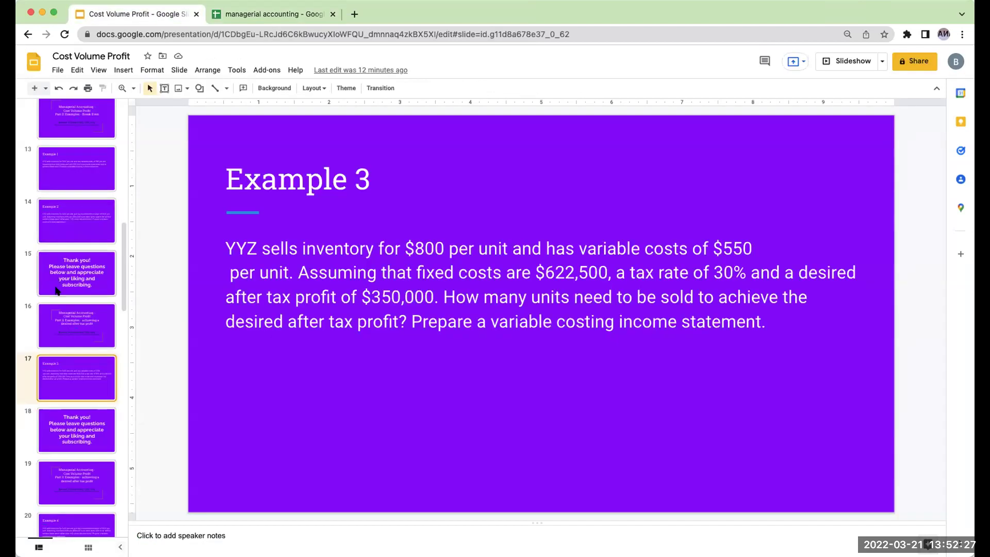
pyautogui.click(58, 314)
pyautogui.click(65, 278)
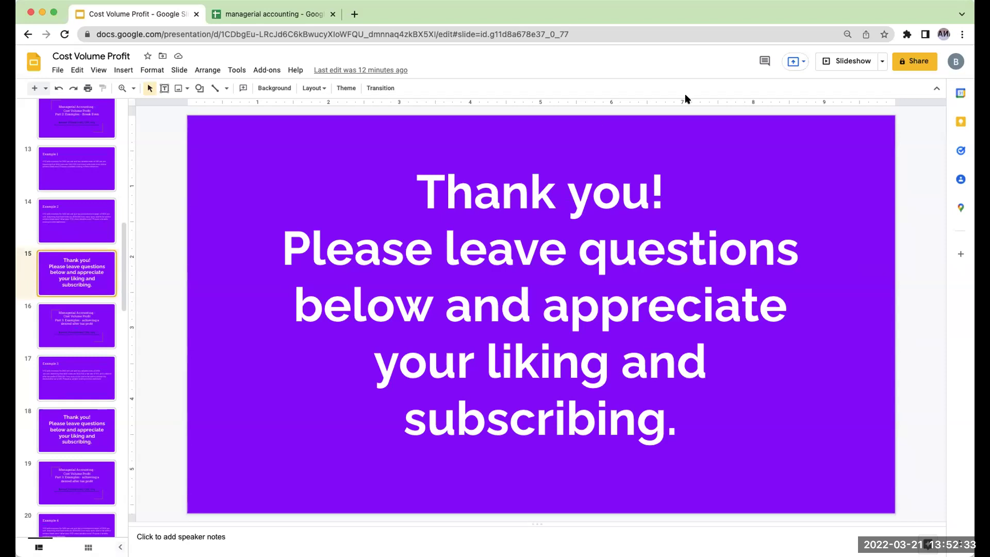
pyautogui.click(848, 61)
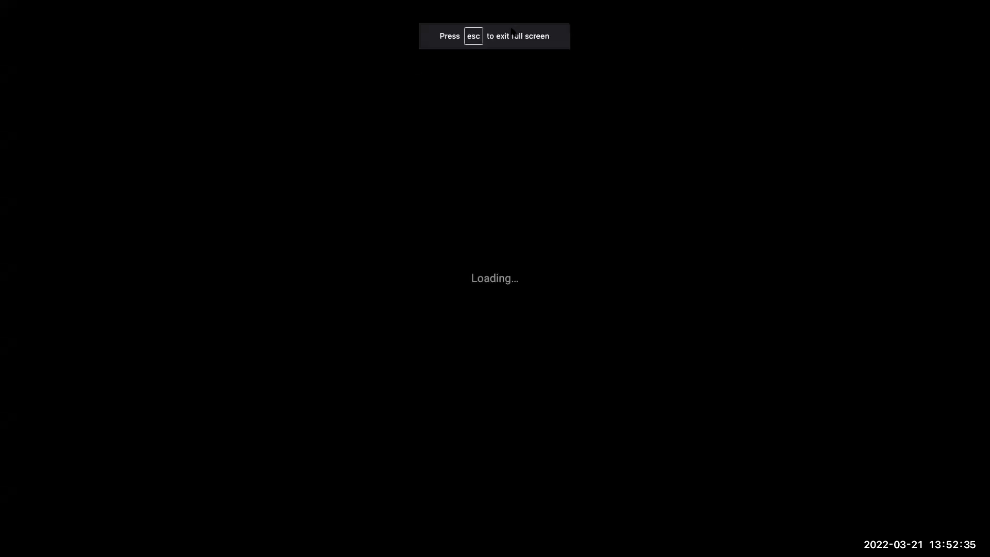